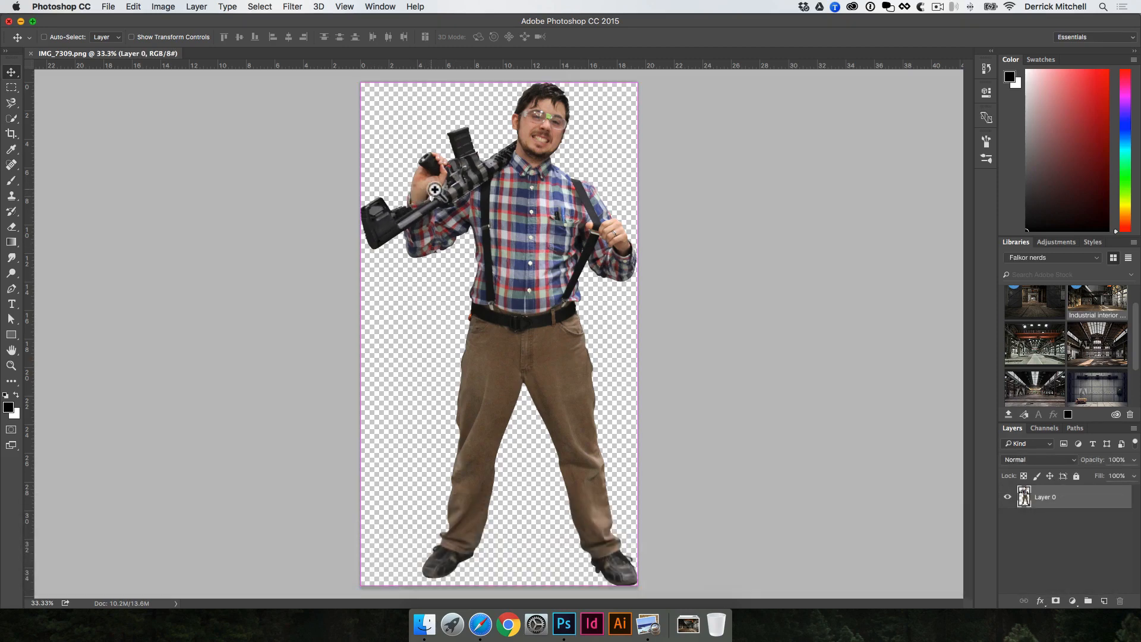
Trace a closed Pen path around the grey background gap inside the trigger guard, next to the red trigger.
click(461, 174)
super+click(535, 542)
super+click(535, 542)
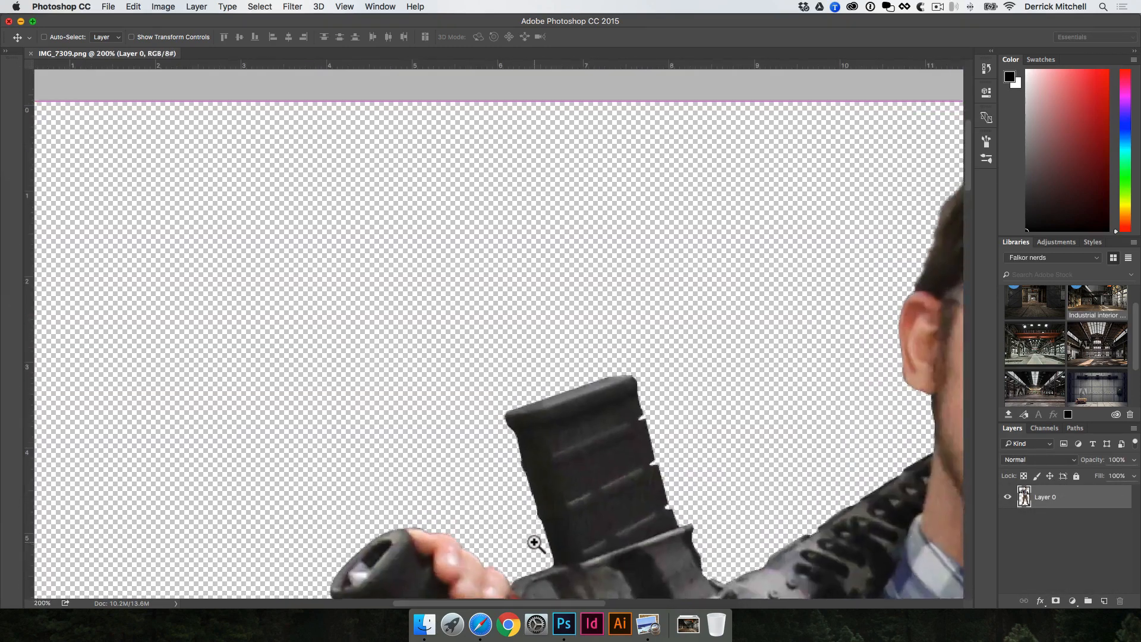
super+click(534, 542)
drag(534, 542, 480, 280)
drag(498, 494, 487, 397)
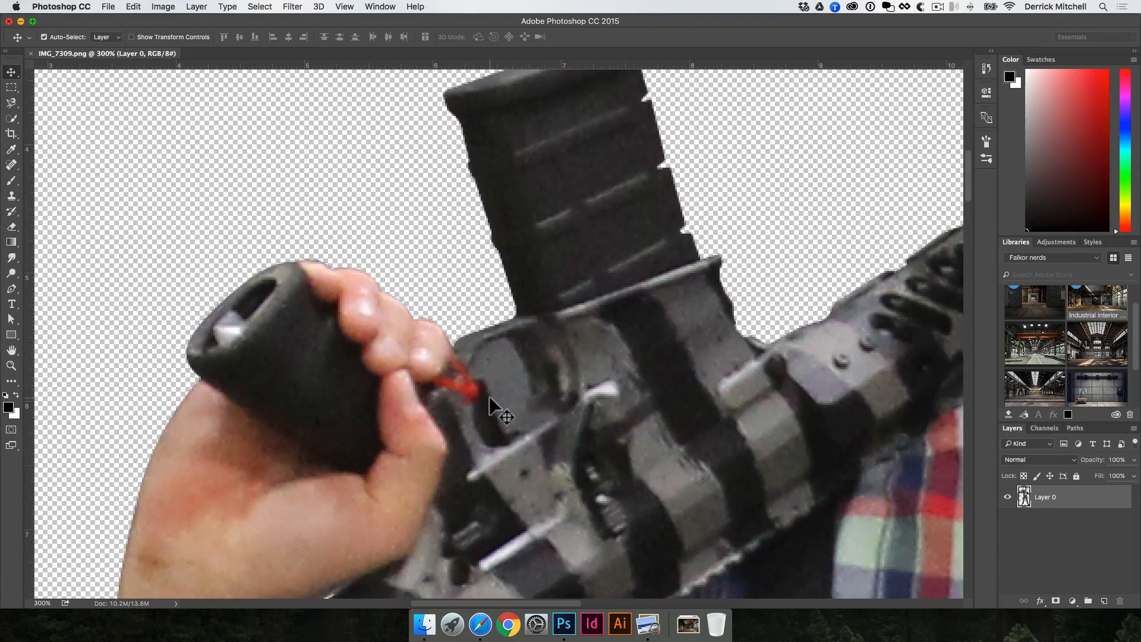
key(p)
click(506, 334)
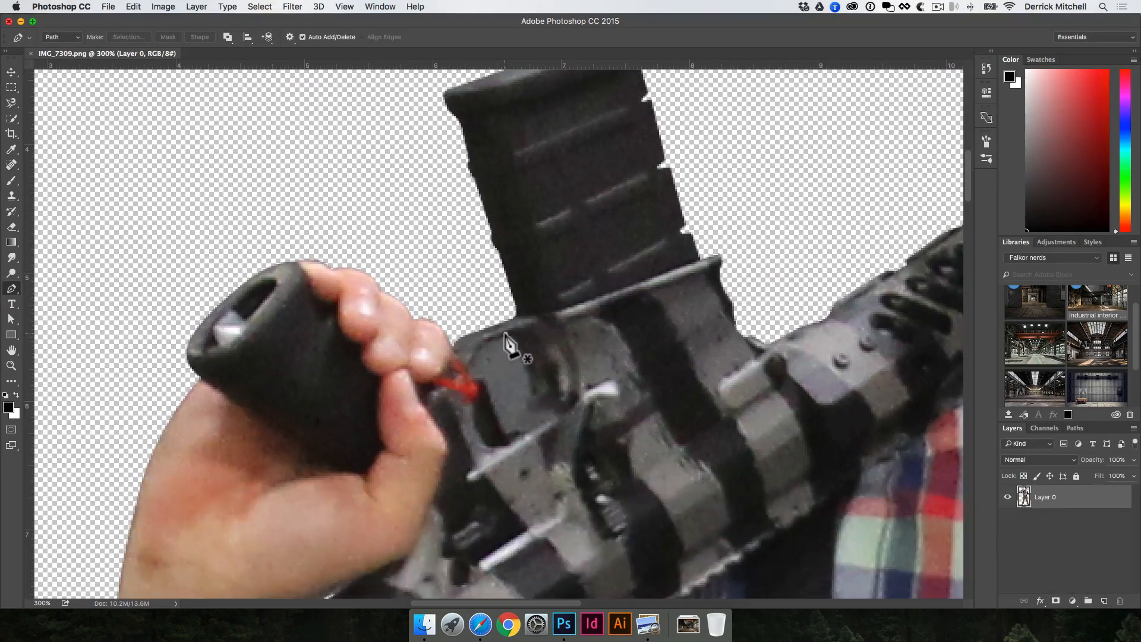
click(527, 358)
drag(482, 473, 471, 475)
key(alt)
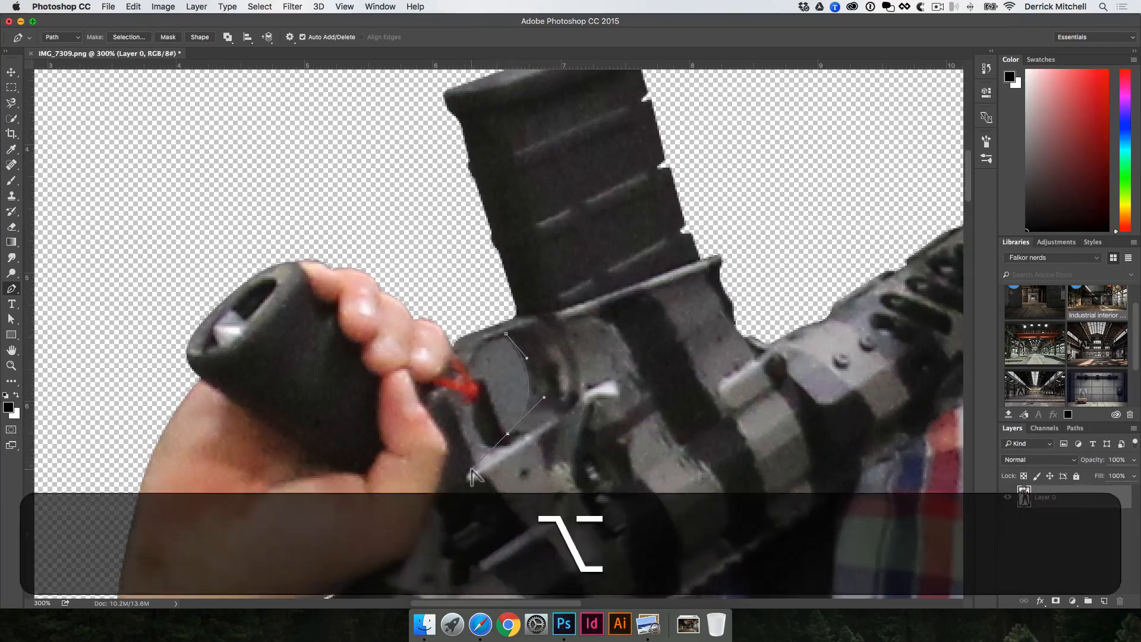
click(484, 378)
click(470, 377)
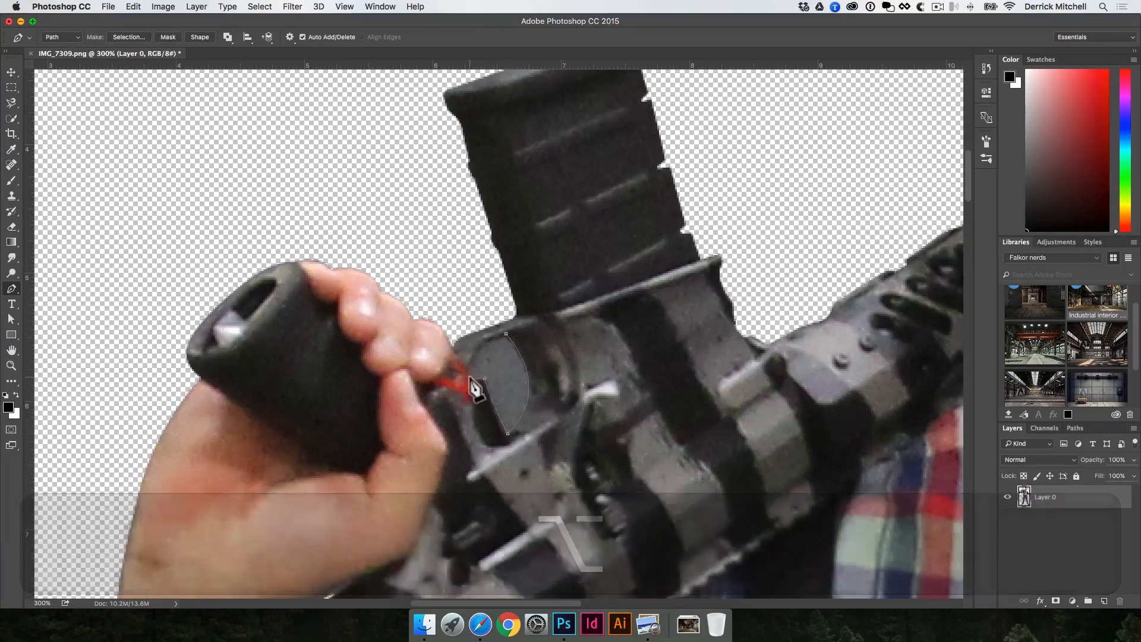
click(468, 373)
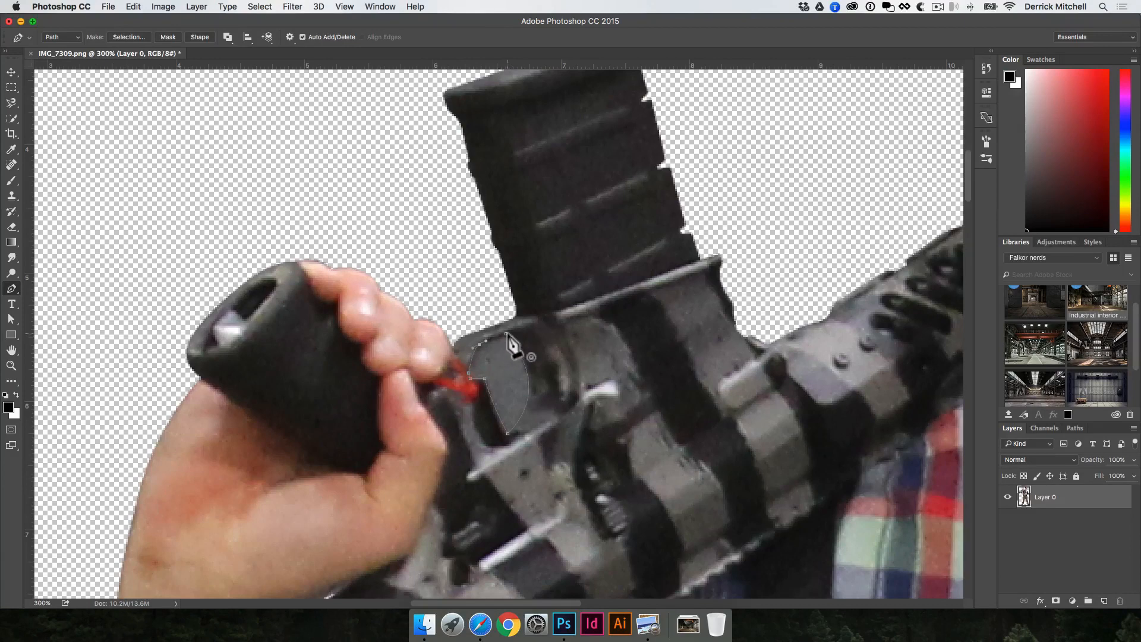
click(506, 334)
Trace a closed Pen path around the large grey opening in the rifle's stock.
key(space)
drag(477, 424, 559, 284)
drag(481, 490, 498, 459)
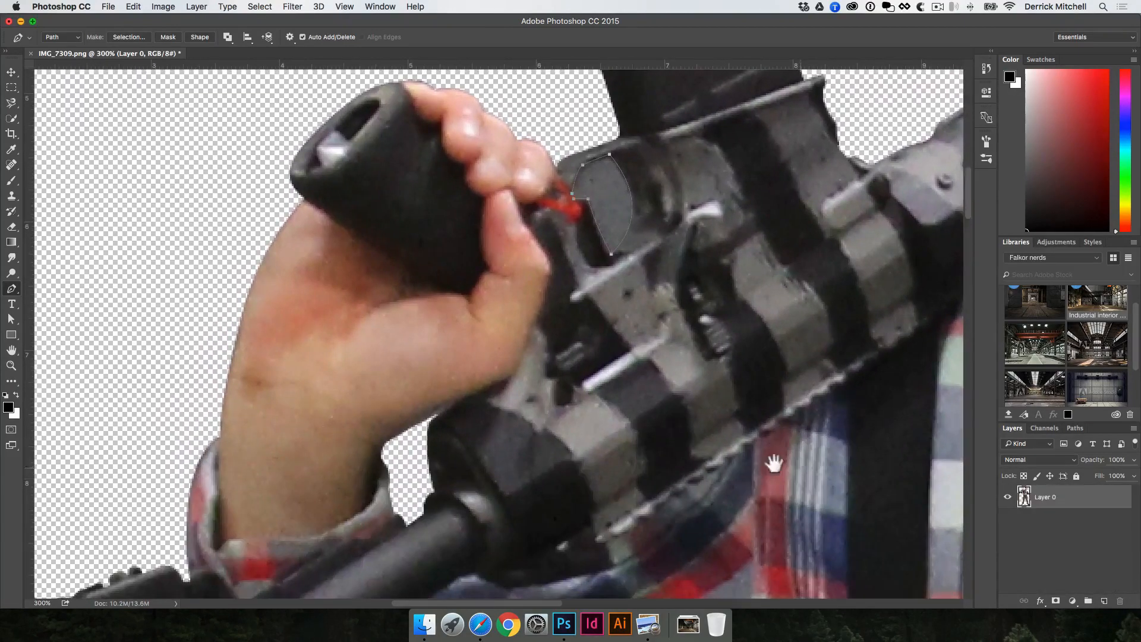
drag(578, 432, 711, 145)
drag(453, 495, 761, 483)
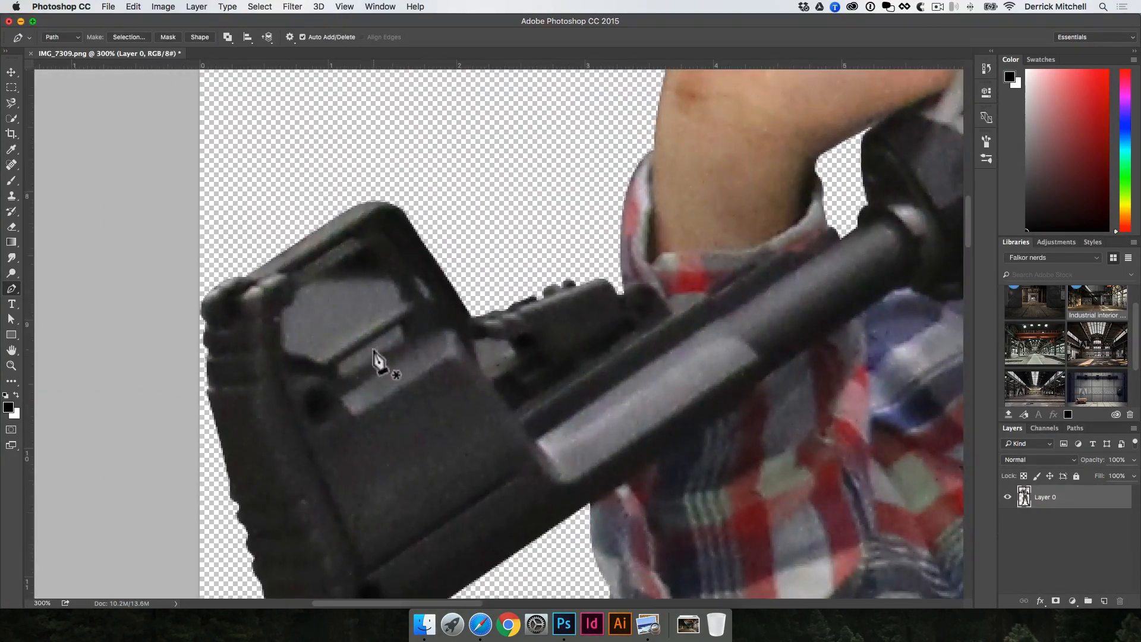
click(301, 286)
click(292, 293)
click(293, 302)
click(280, 311)
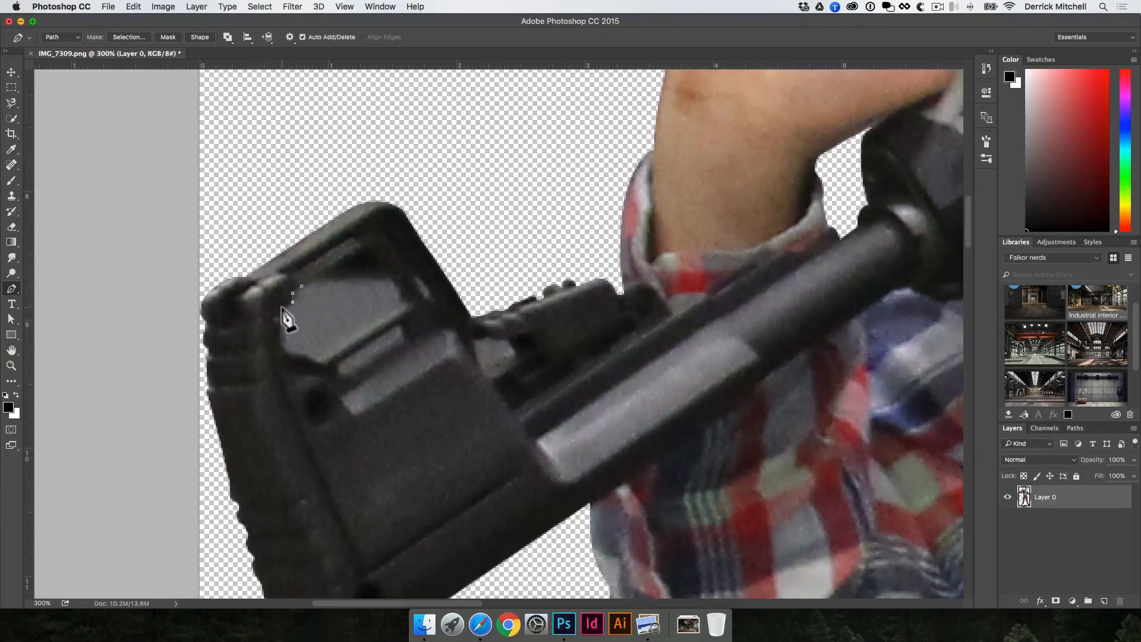
click(282, 350)
click(303, 357)
click(323, 364)
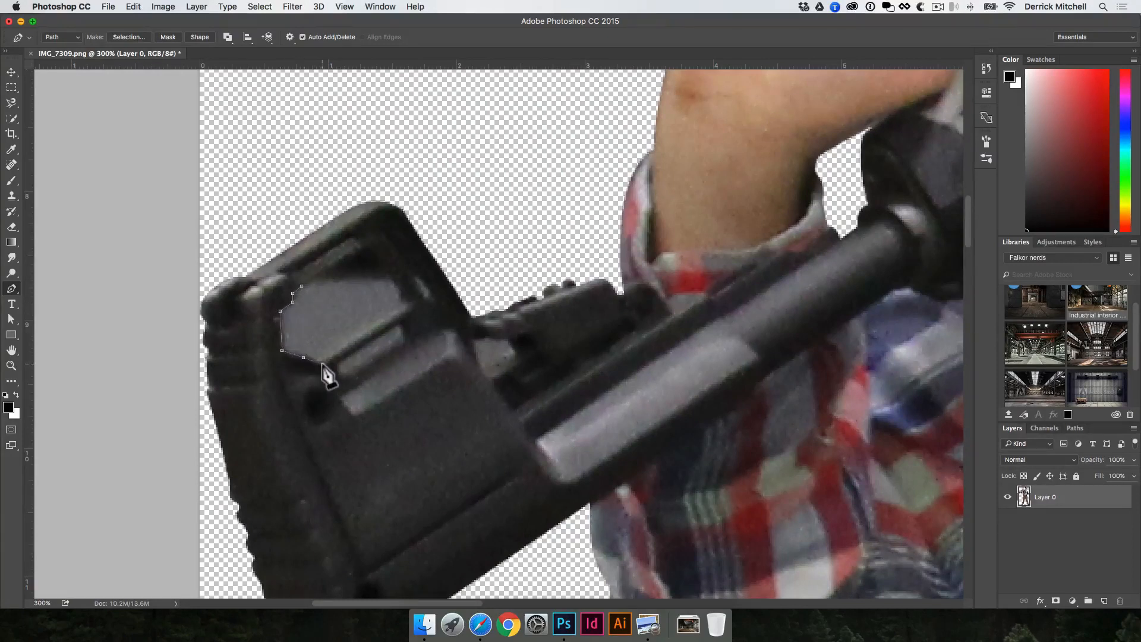
click(412, 305)
click(396, 277)
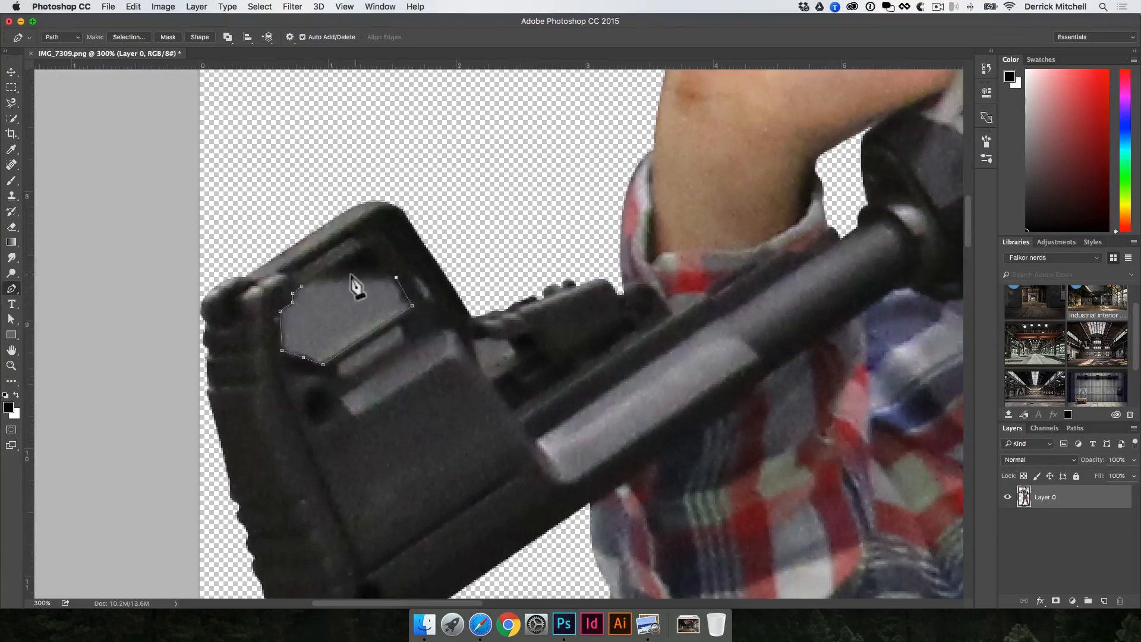
click(321, 277)
click(301, 286)
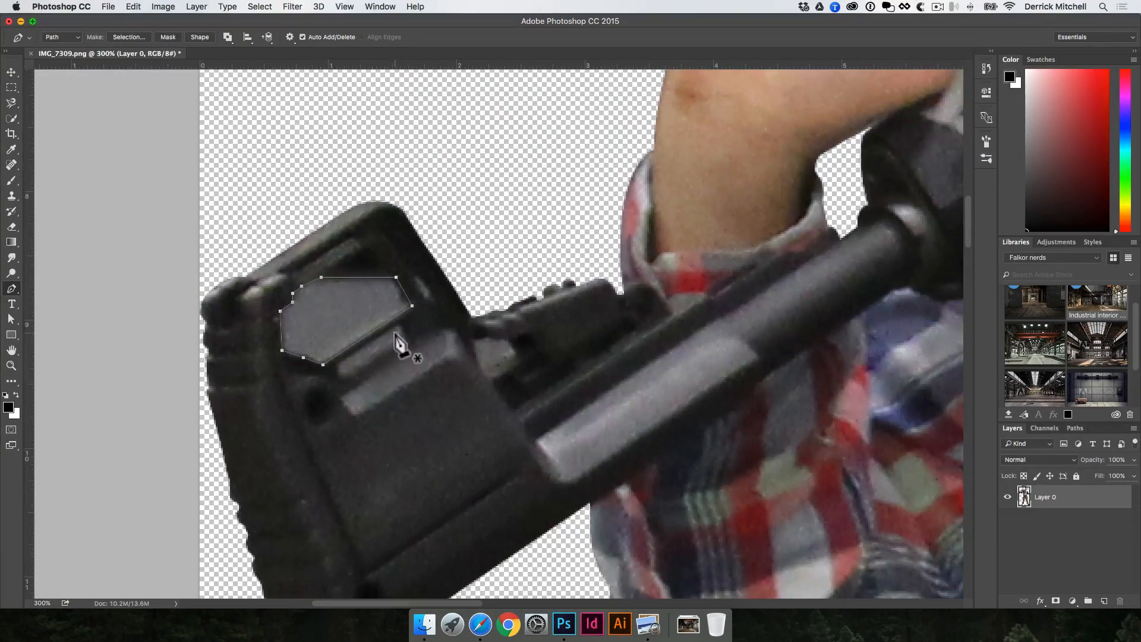
Trace a closed Pen path around the short narrow slot just below the stock's large opening.
drag(400, 325, 402, 339)
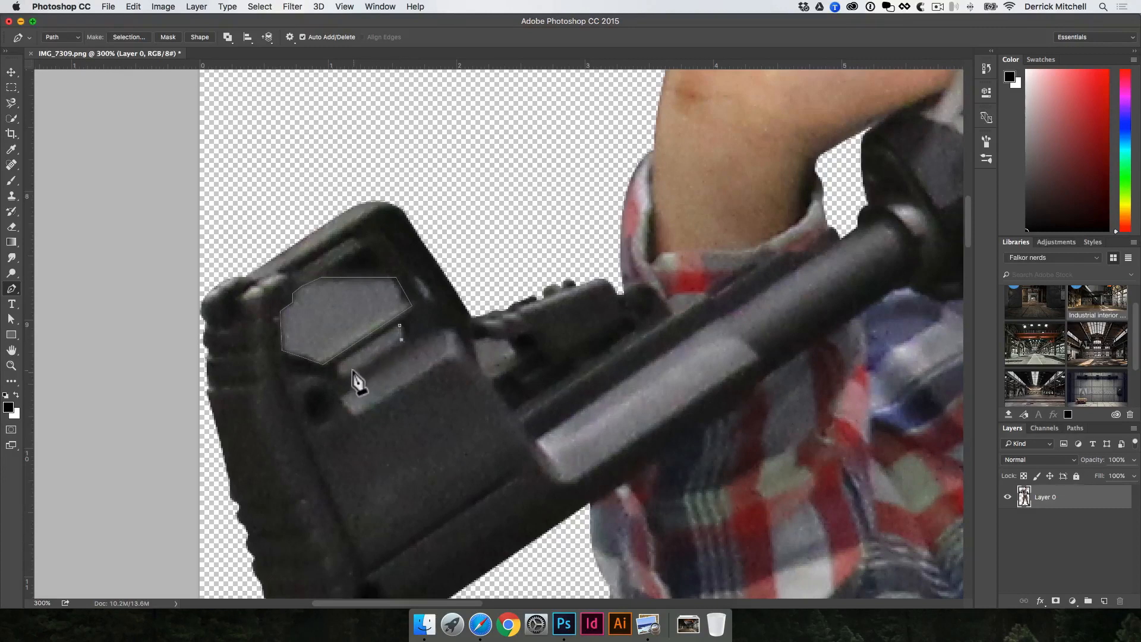
drag(339, 362, 343, 375)
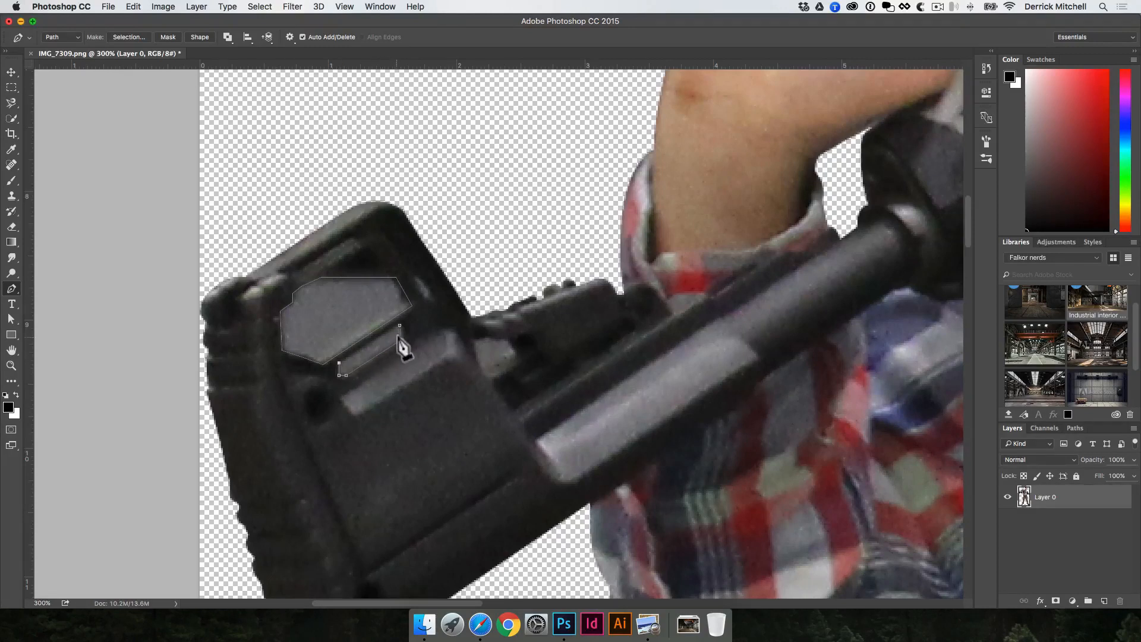
click(399, 325)
Trace a closed Pen path around the longer, lowest slot in the rifle's stock.
click(446, 330)
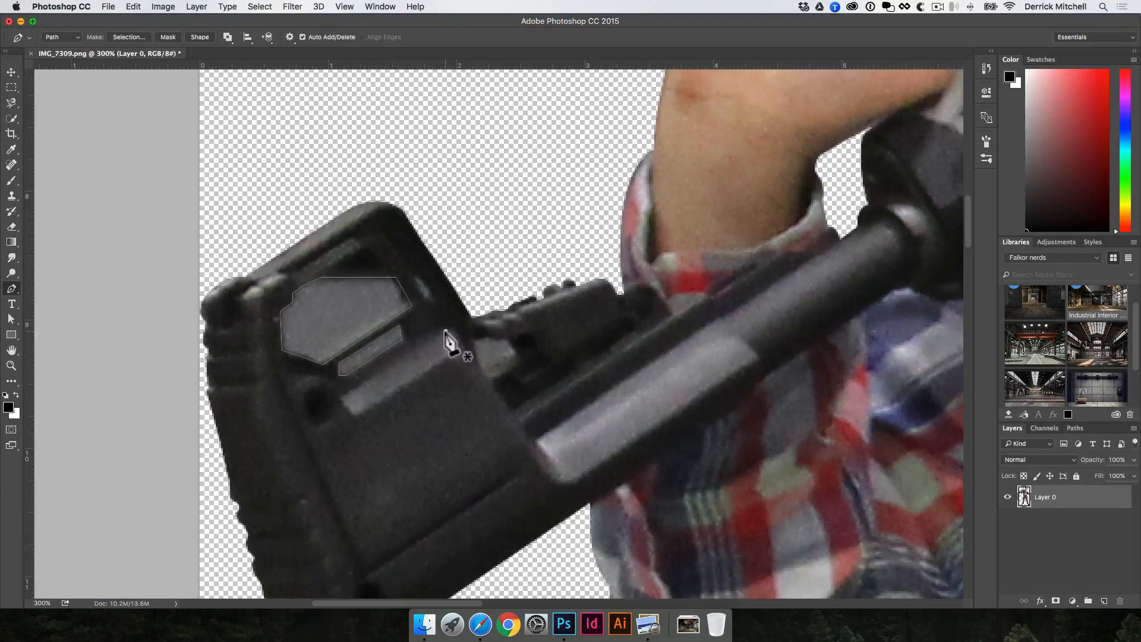
click(340, 398)
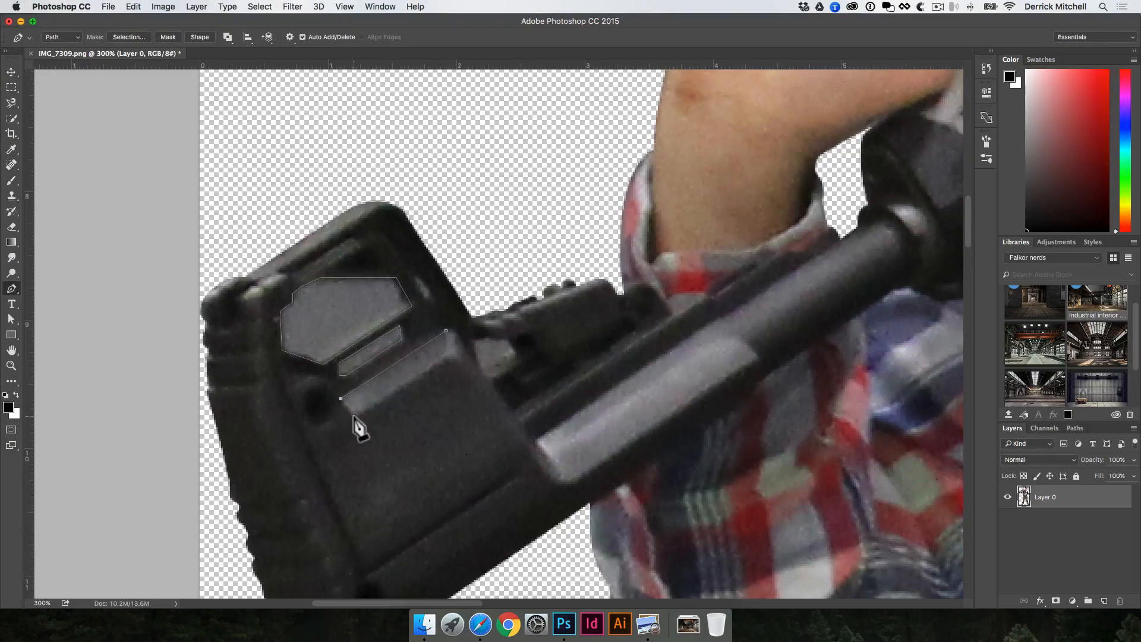
click(354, 416)
click(446, 354)
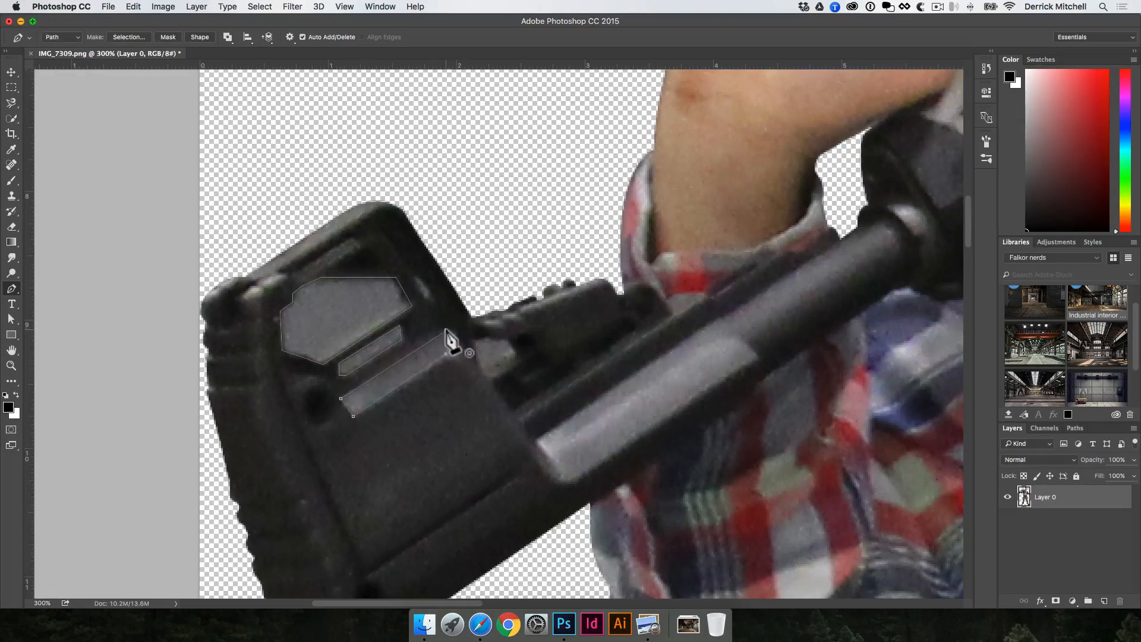
click(446, 330)
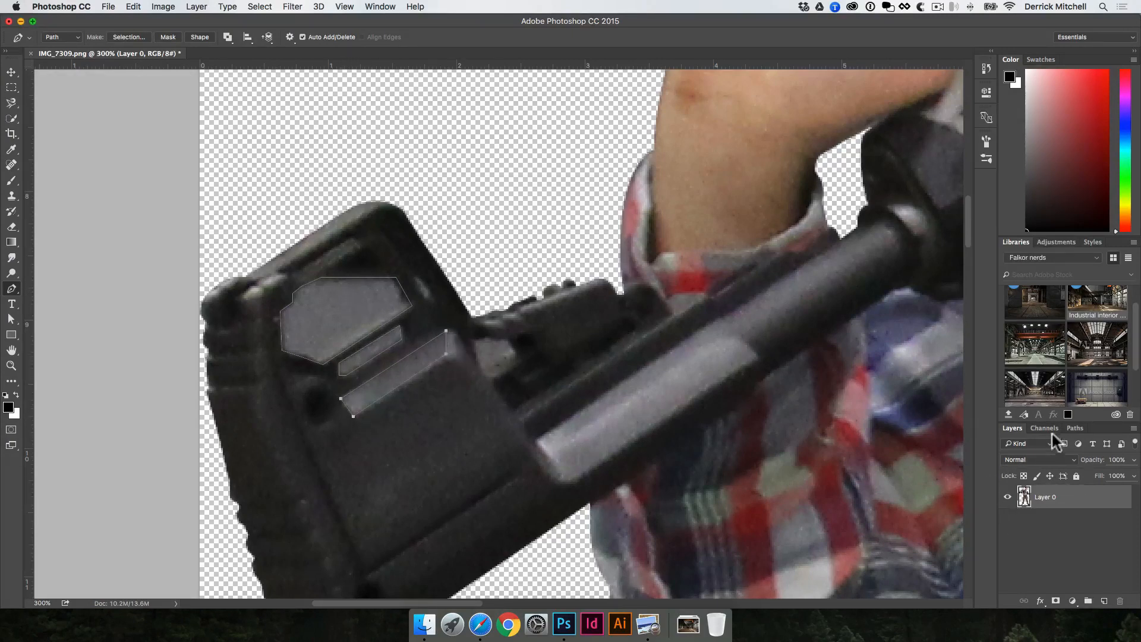
Load the Work Path outlining the rifle's gaps as a selection.
click(1075, 428)
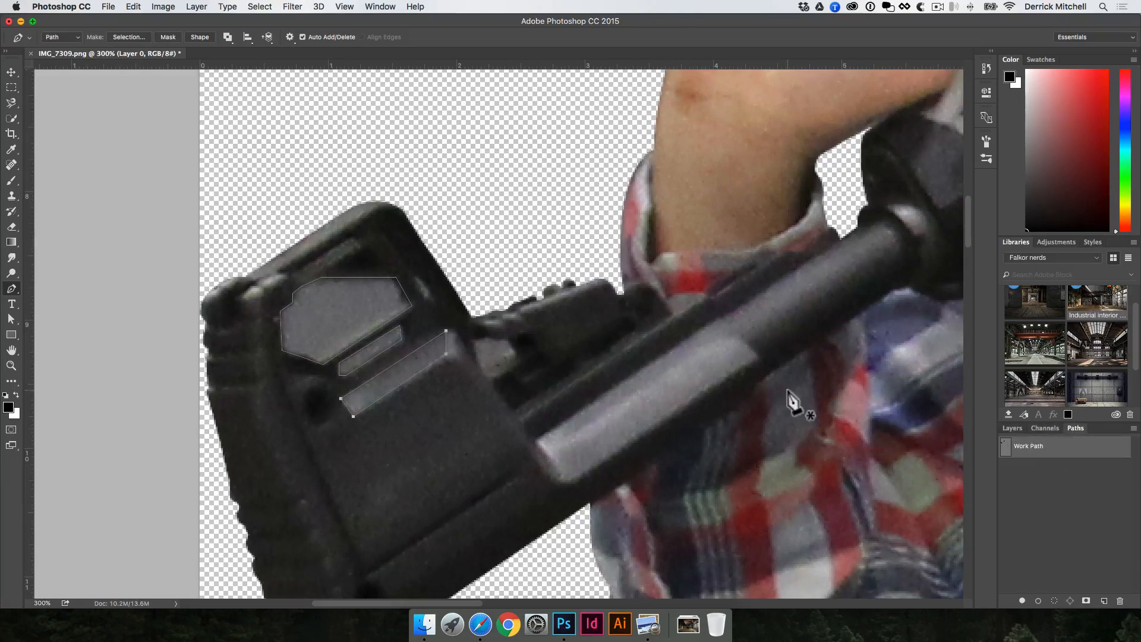
scroll(790, 399, right, 10)
scroll(791, 399, up, 6)
scroll(788, 391, up, 9)
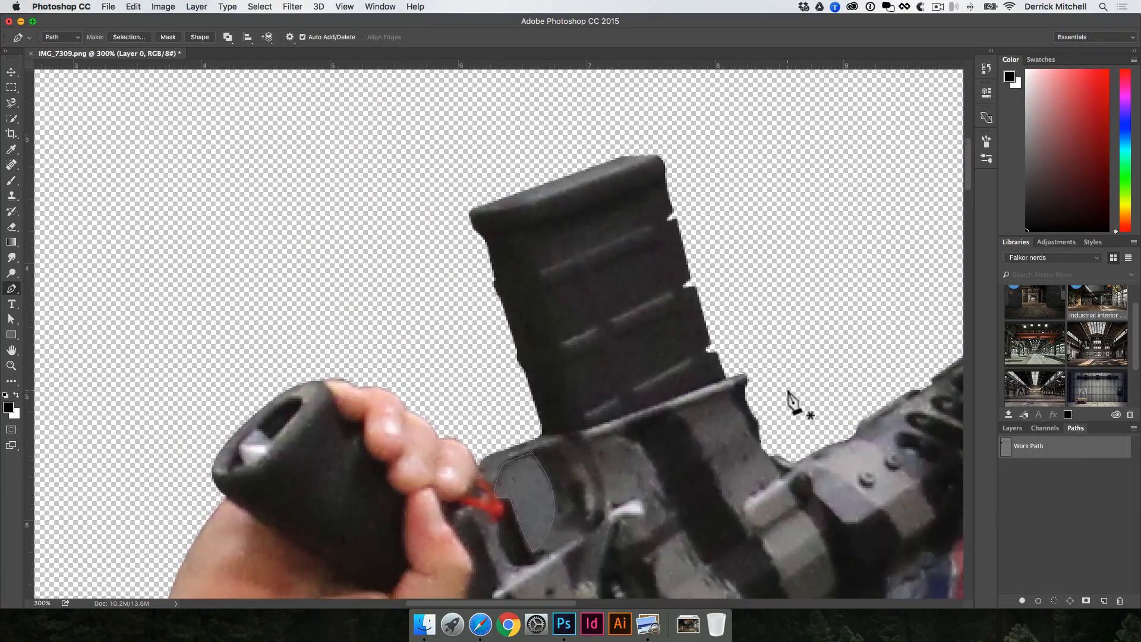
scroll(788, 391, down, 9)
super+click(1006, 447)
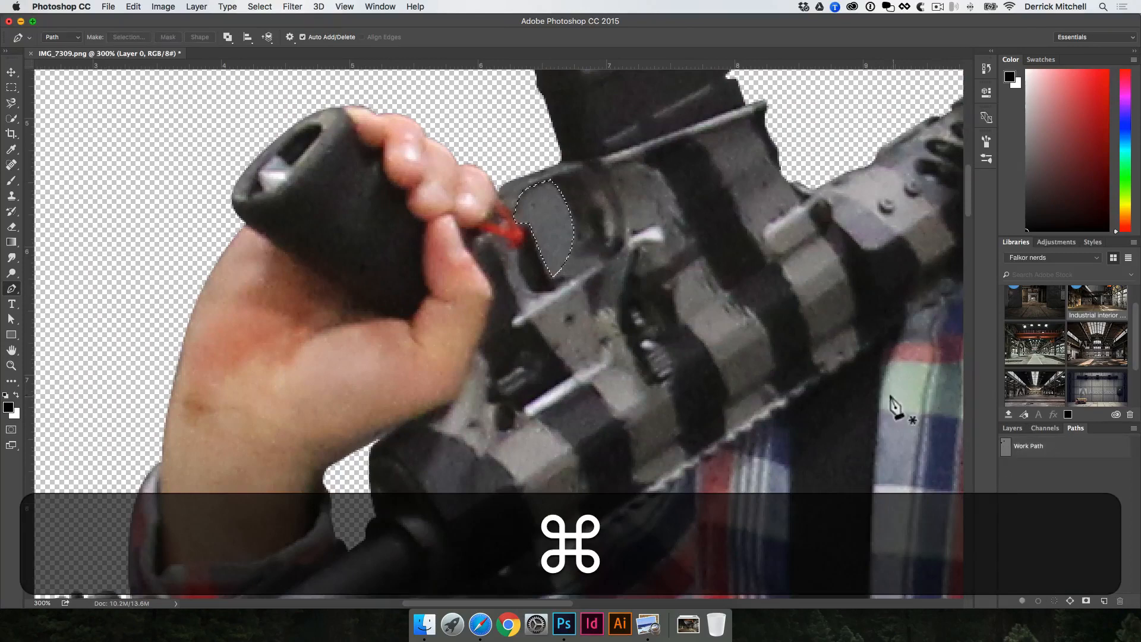
Delete the selected background areas inside the rifle from Layer 0 and deselect.
scroll(453, 272, left, 8)
scroll(452, 273, down, 1)
scroll(463, 298, down, 8)
scroll(463, 297, left, 3)
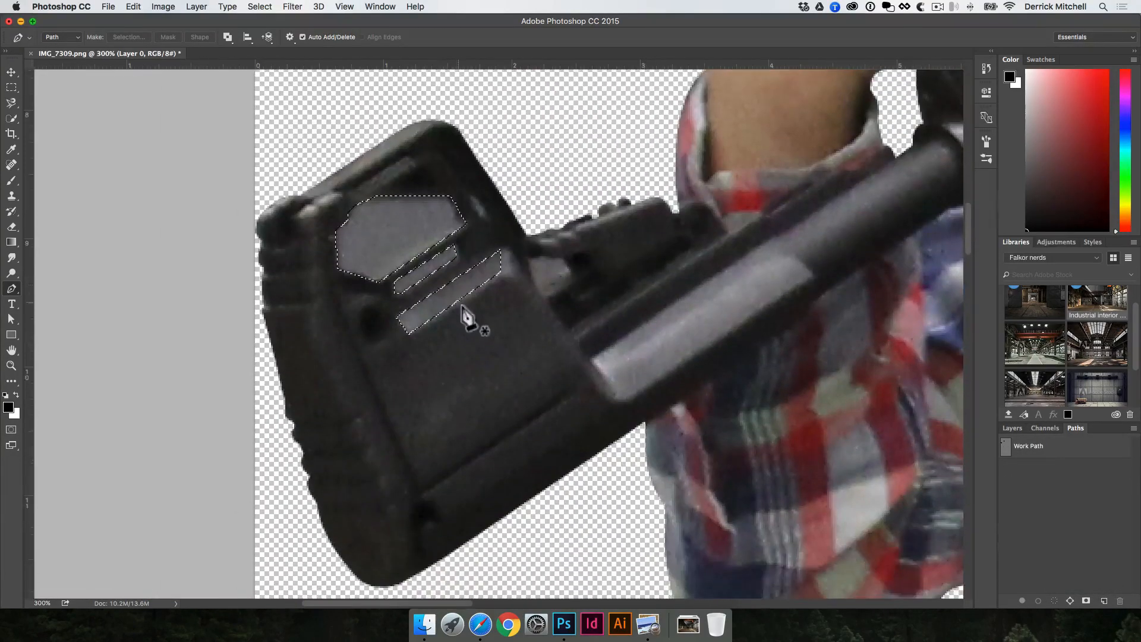
scroll(594, 332, up, 1)
click(1010, 430)
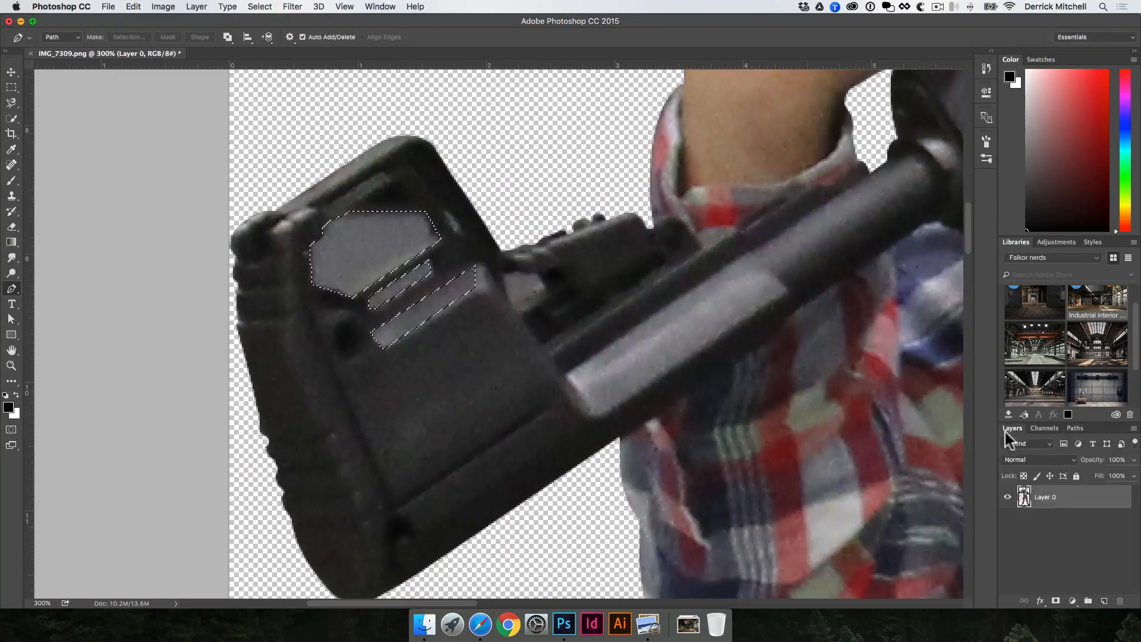
key(BackSpace)
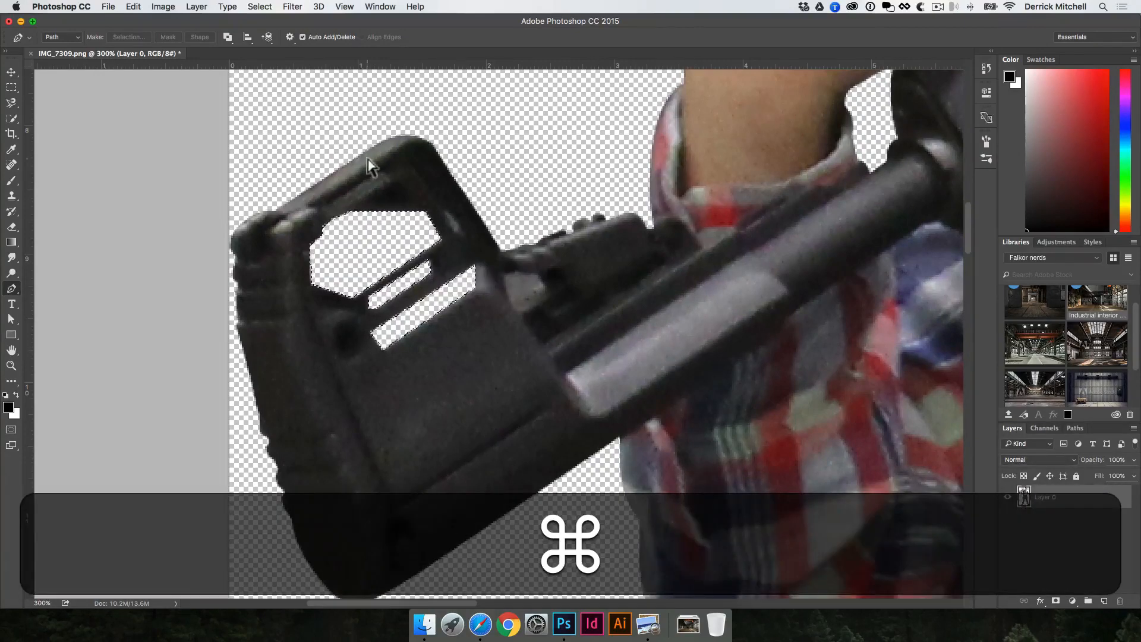
key(super+d)
Trace a closed Pen path around the small background gap between the shirt and the suspender by the raised hand.
alt+super+click(644, 284)
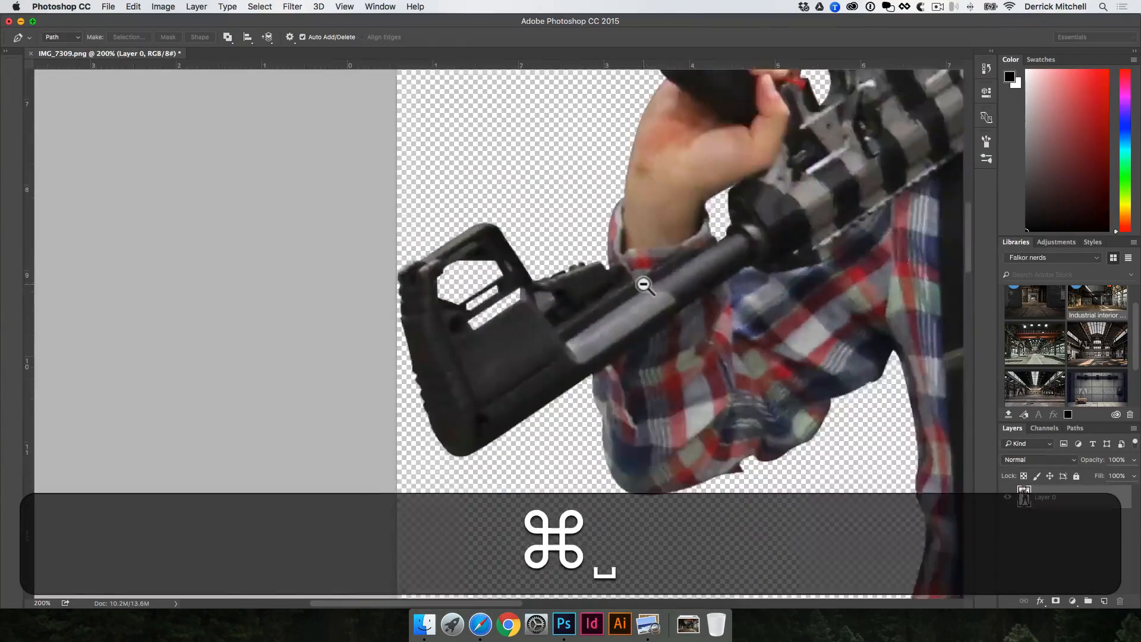
drag(759, 281, 616, 361)
key(v)
key(space)
drag(765, 381, 656, 396)
drag(713, 553, 713, 365)
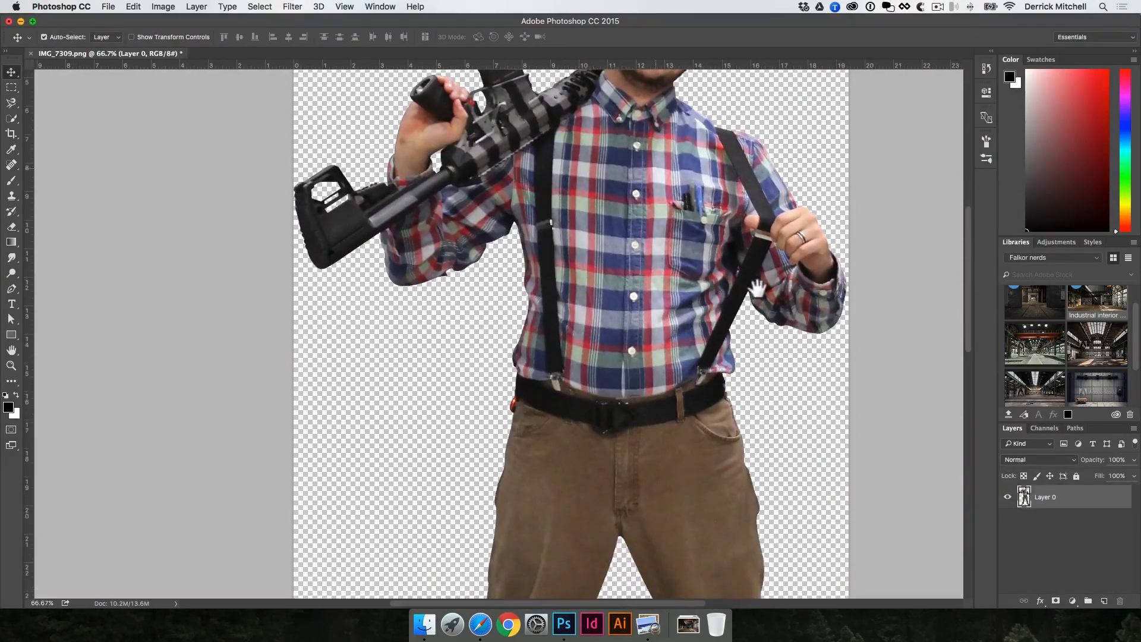
super+click(756, 273)
super+click(783, 274)
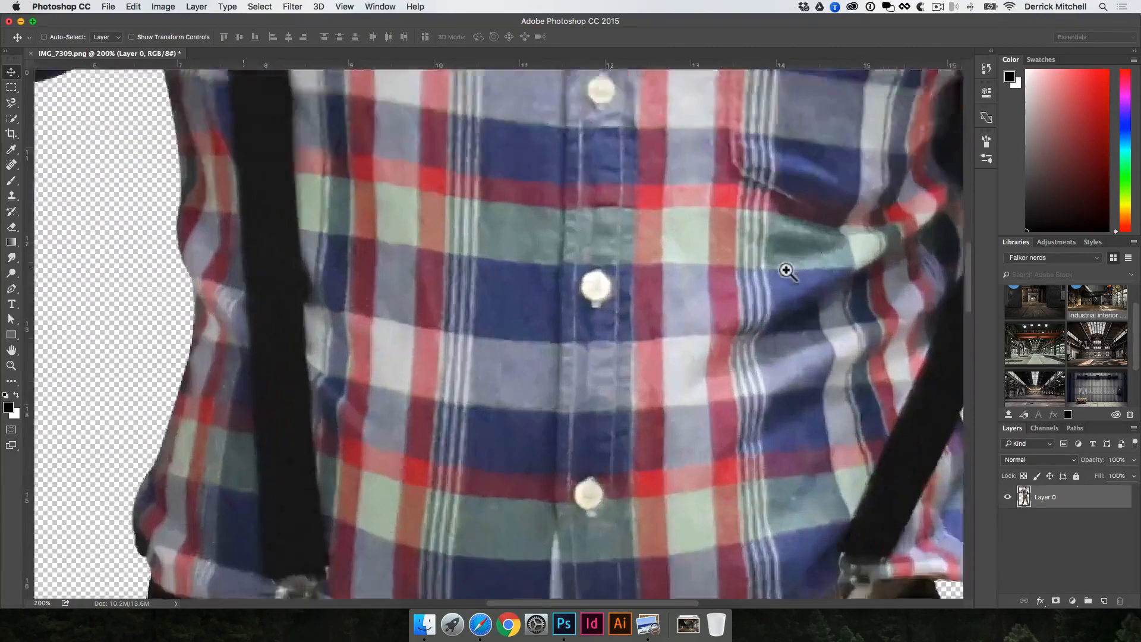
super+click(784, 265)
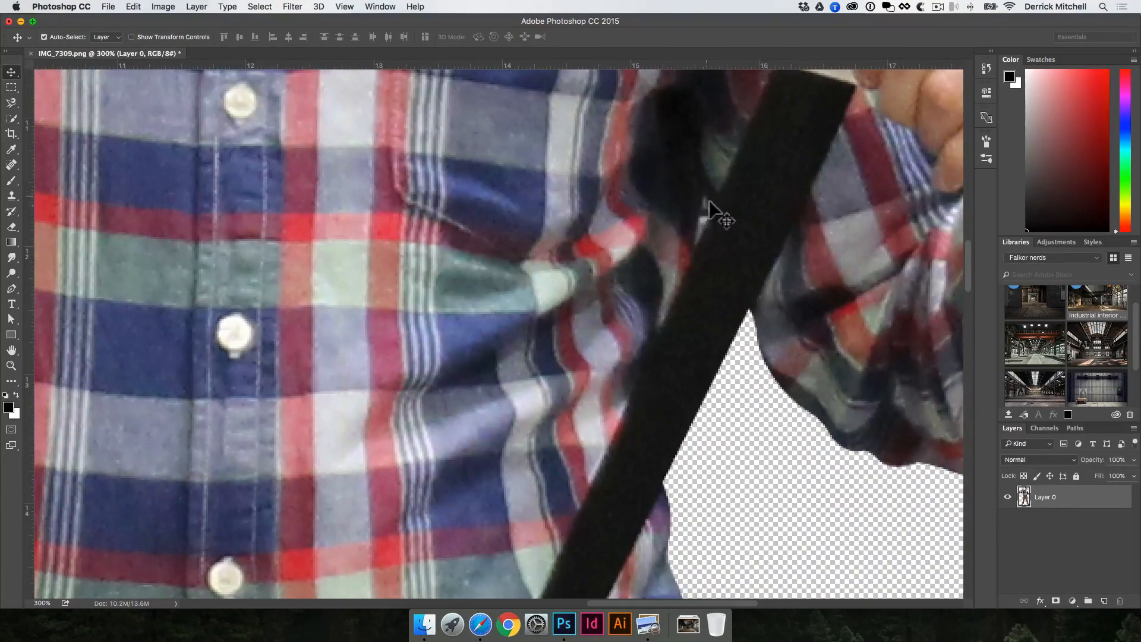
key(p)
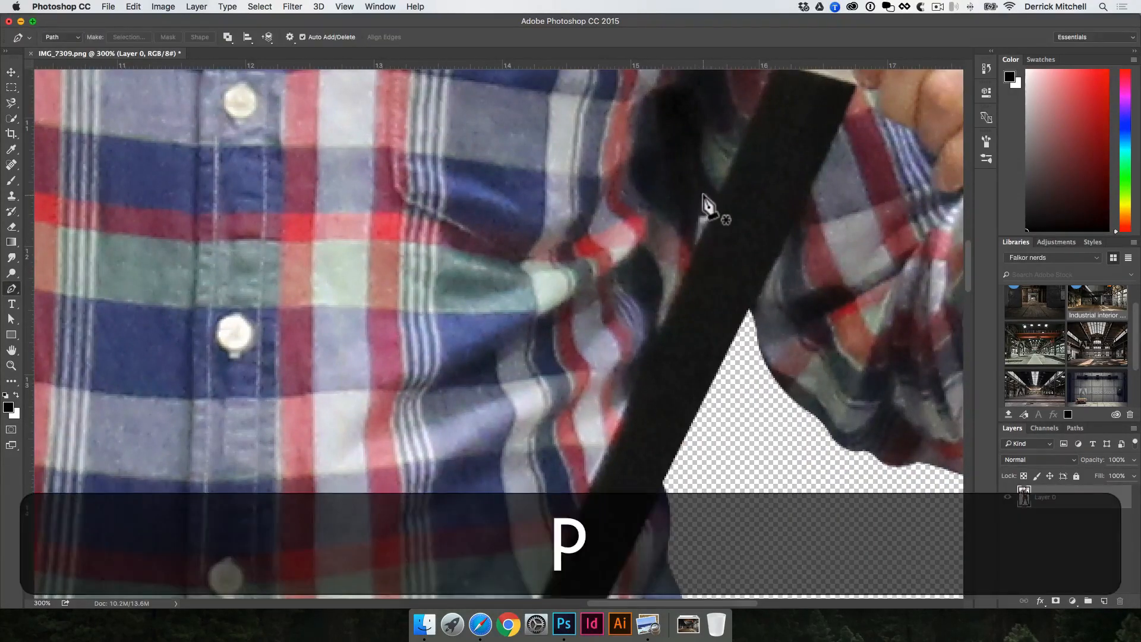
click(705, 189)
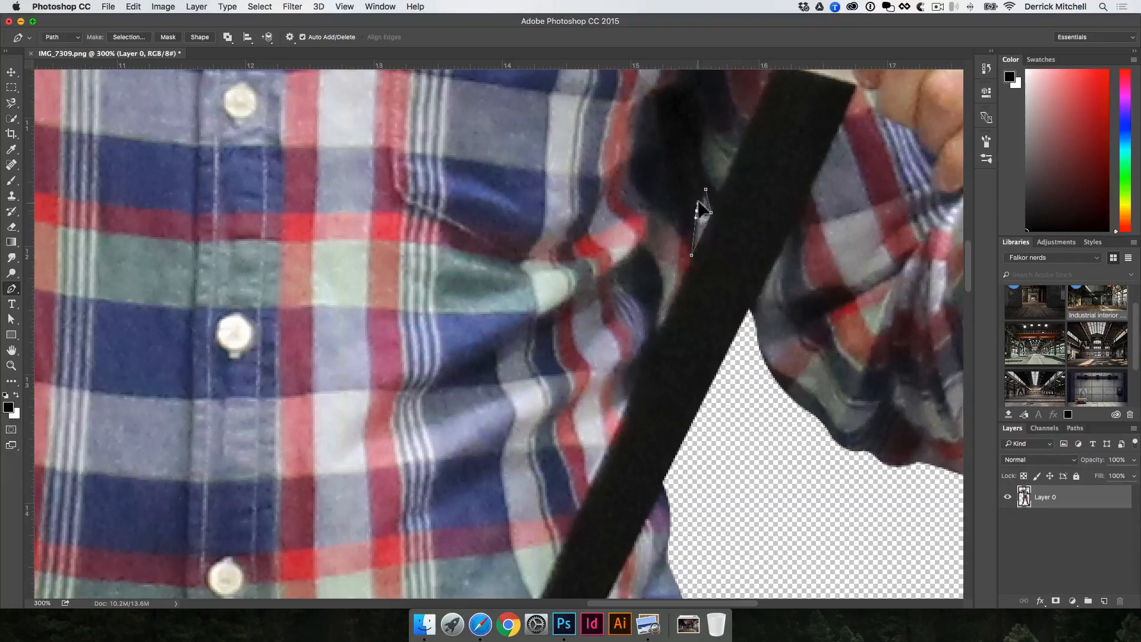
click(704, 189)
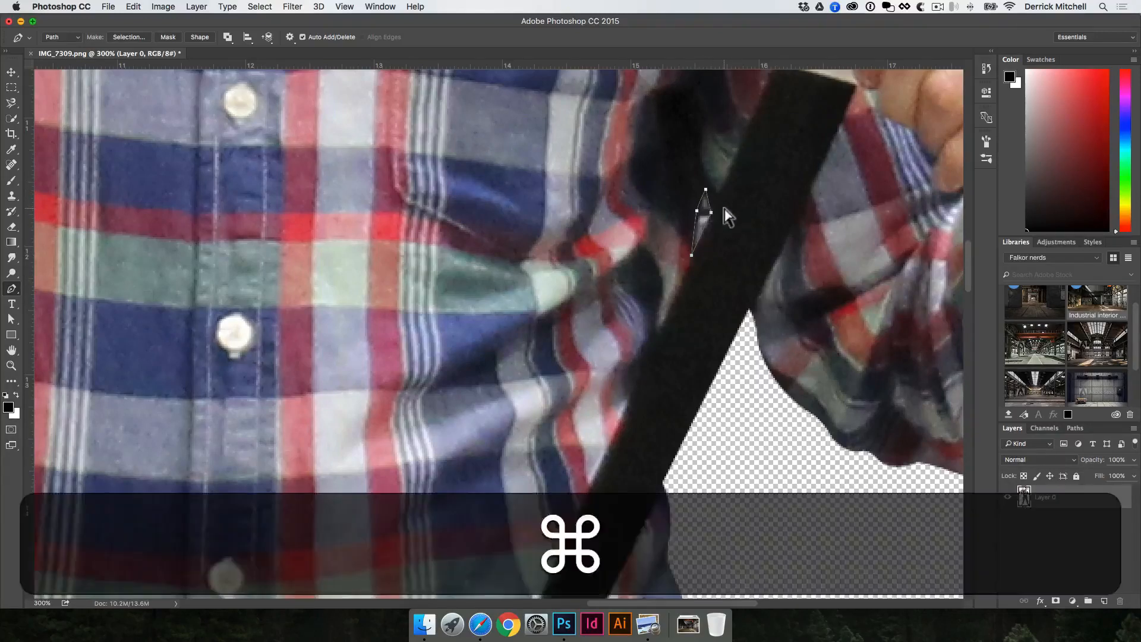
Convert the suspender gap's path to a selection, delete its pixels from Layer 0 and deselect.
key(super+Return)
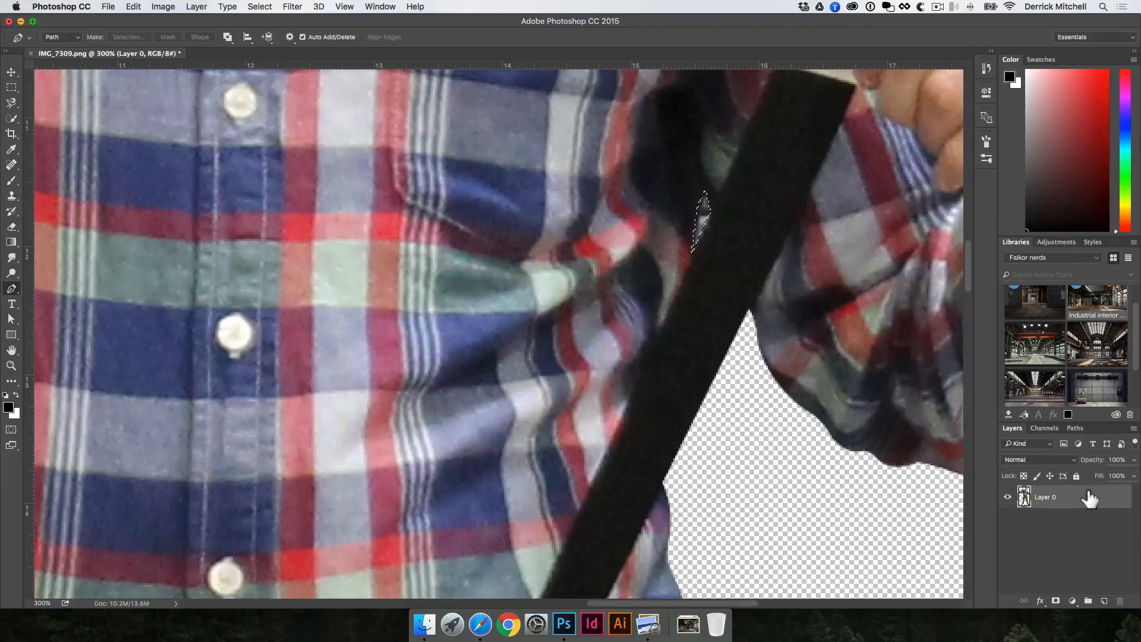
key(BackSpace)
key(super+d)
Examine the man's whole upper body for leftover background in the cutout.
drag(670, 357, 602, 321)
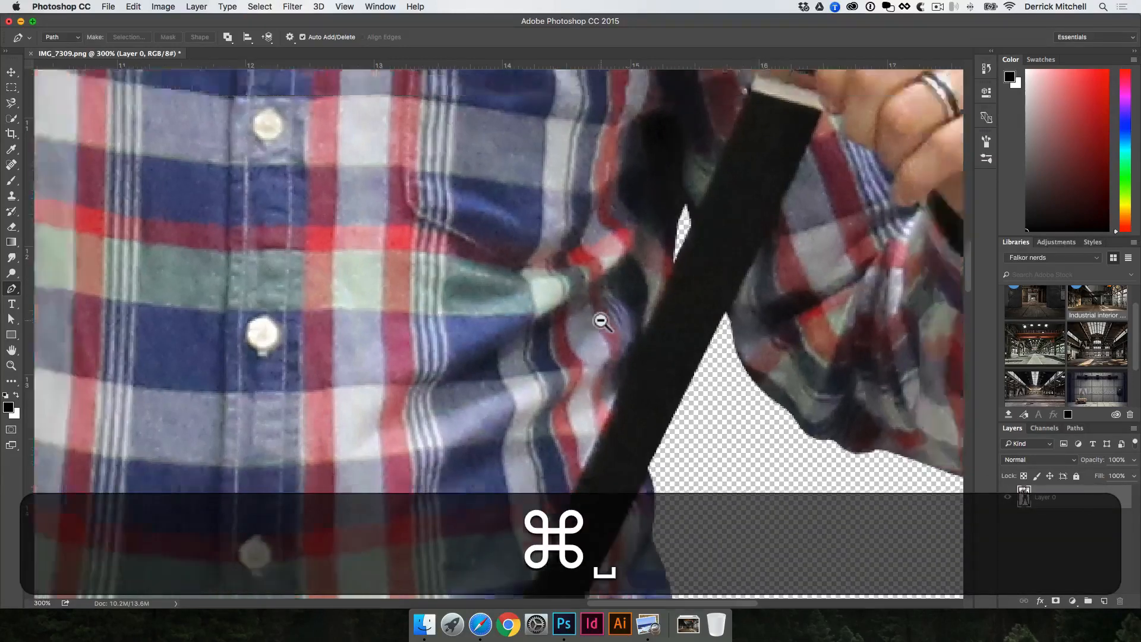
alt+super+click(601, 321)
alt+super+click(601, 322)
alt+super+click(602, 322)
key(v)
alt+super+click(523, 383)
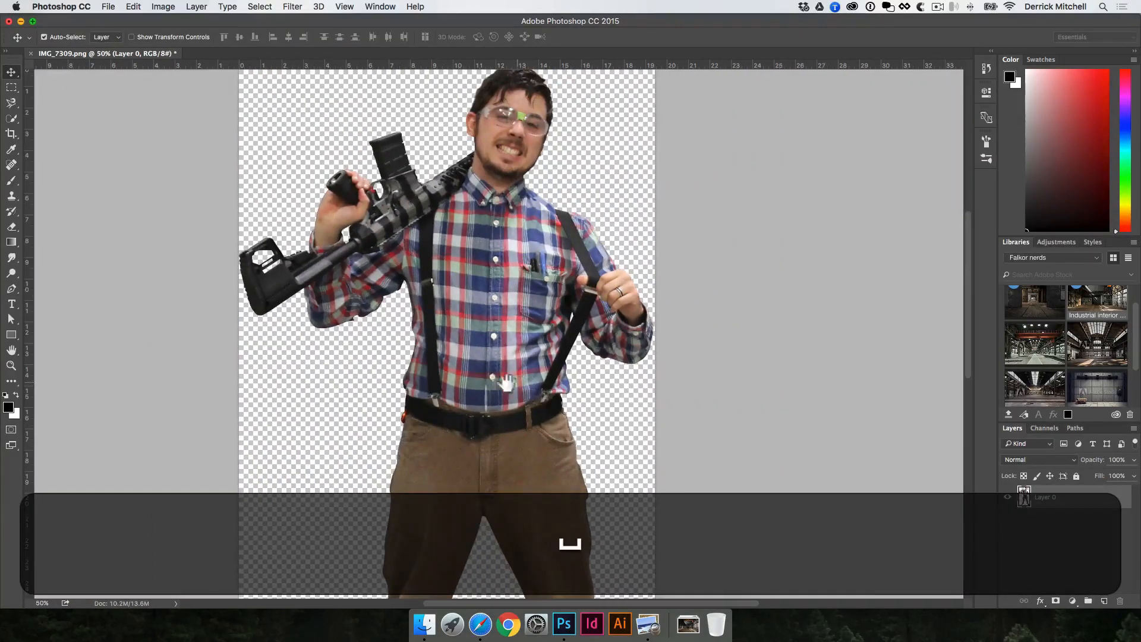
drag(455, 315, 505, 358)
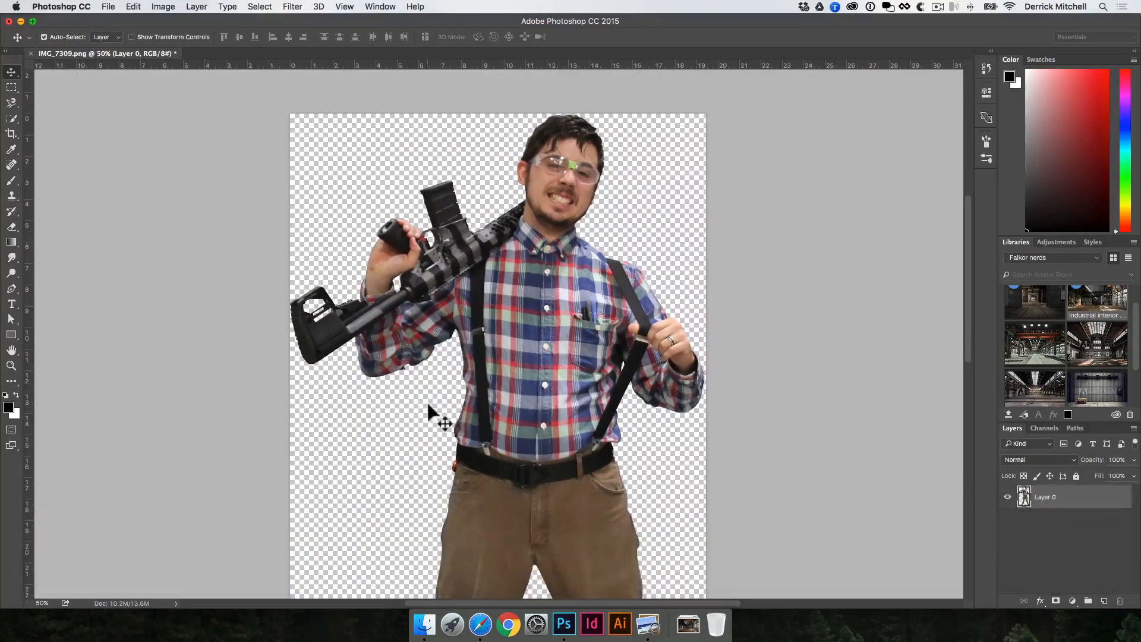
Create a new empty layer directly beneath Layer 0.
drag(493, 399, 484, 355)
key(v)
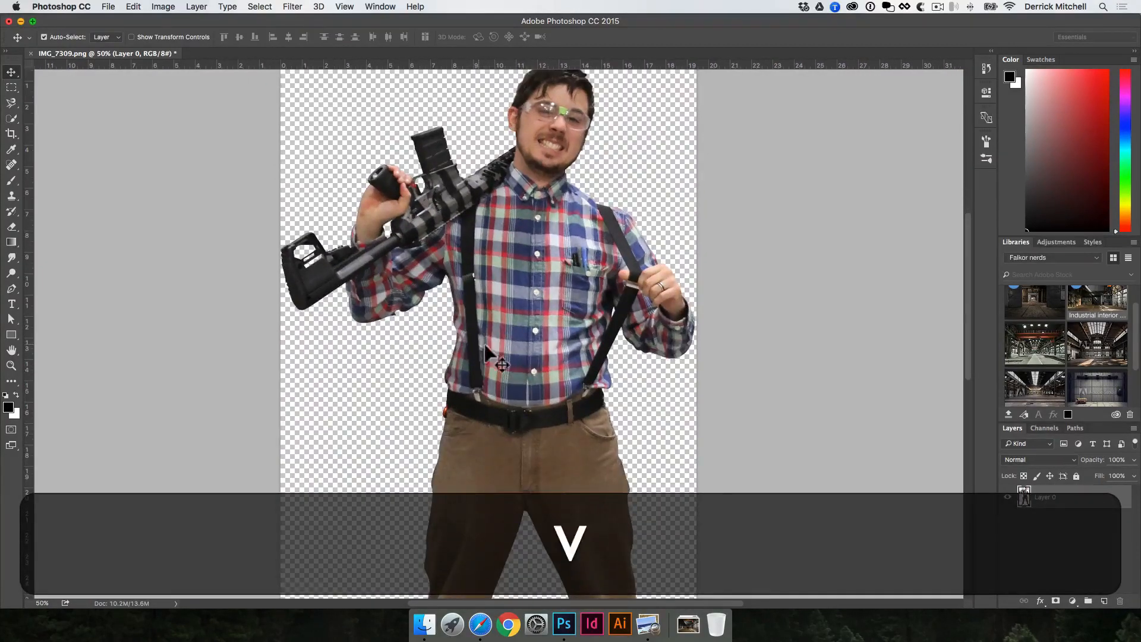
key(super+minus)
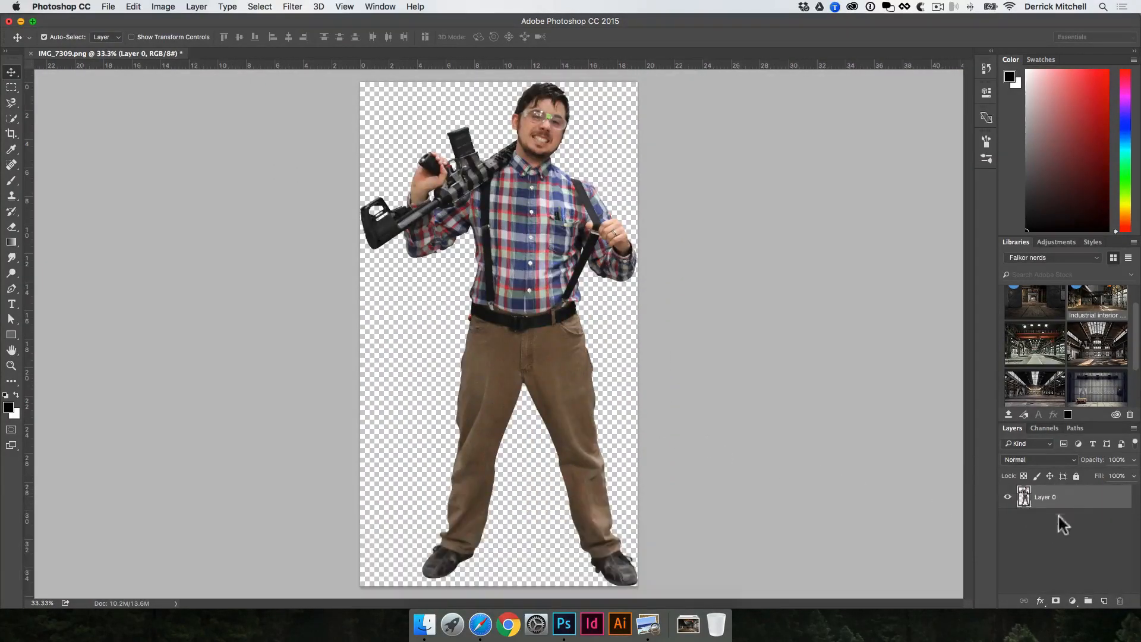
key(super)
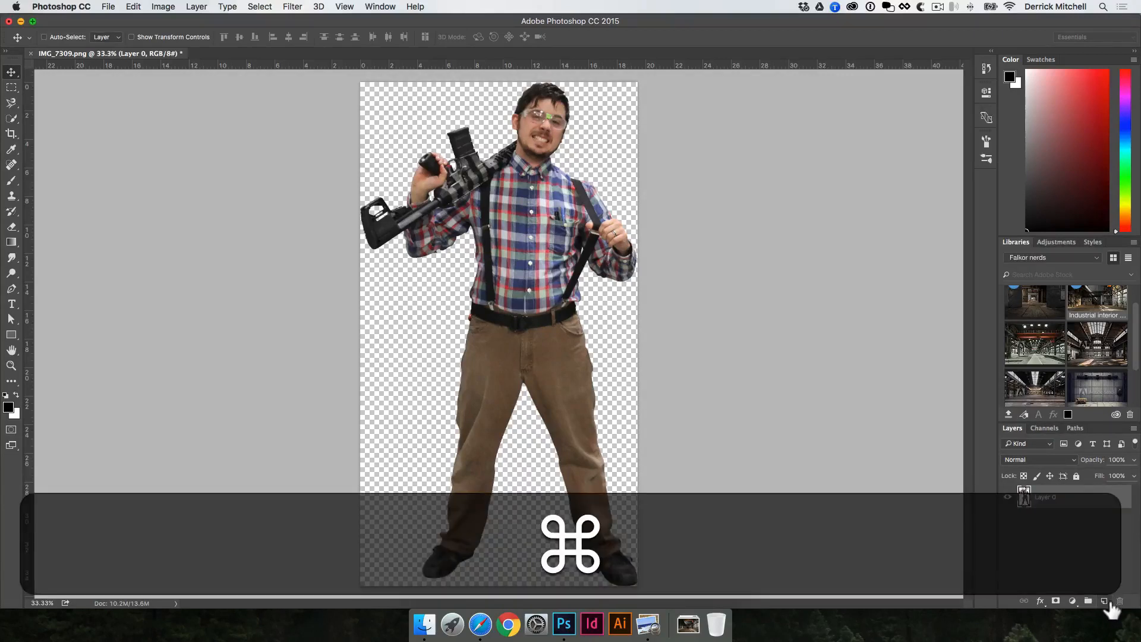
super+click(1105, 602)
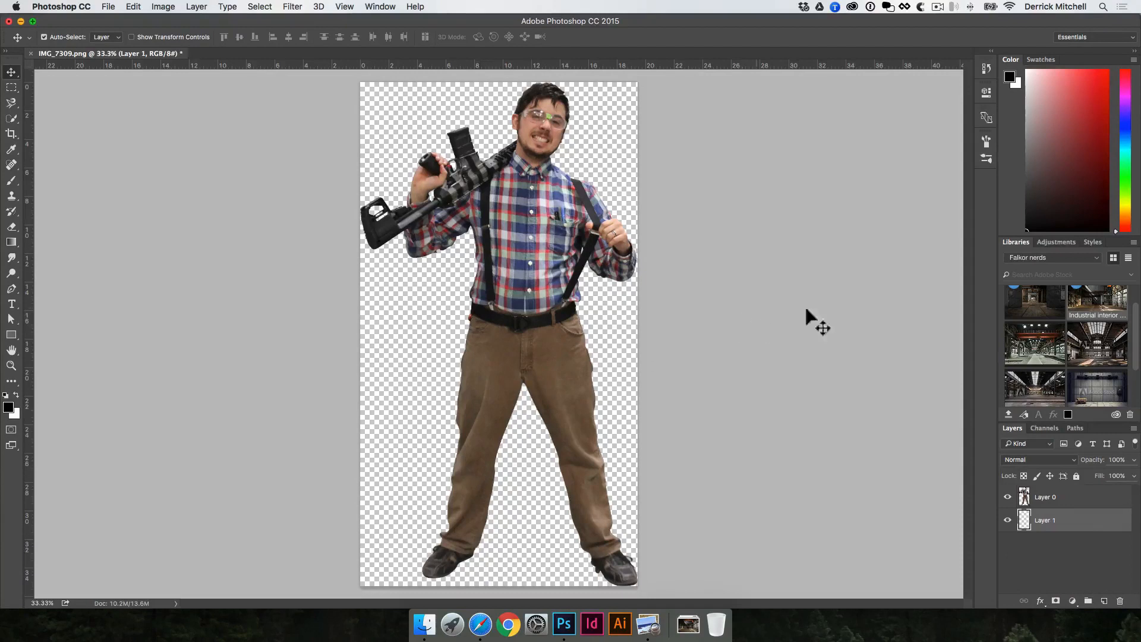
Choose a bright green foreground color and fill the new Layer 1 with it.
drag(1107, 119, 1091, 91)
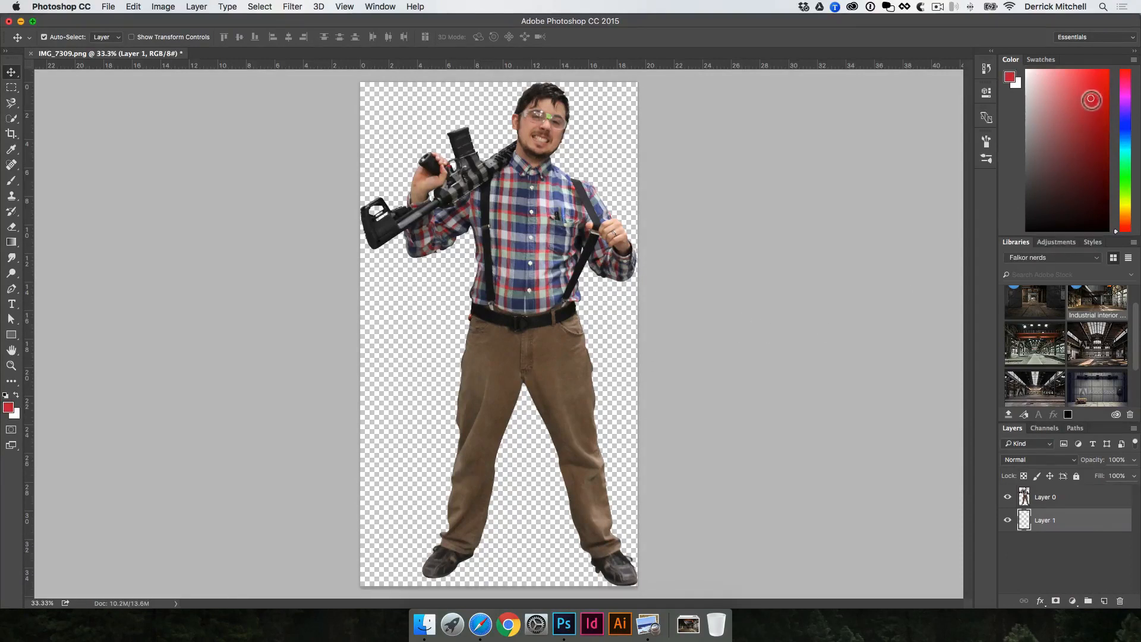
drag(1125, 200, 1125, 177)
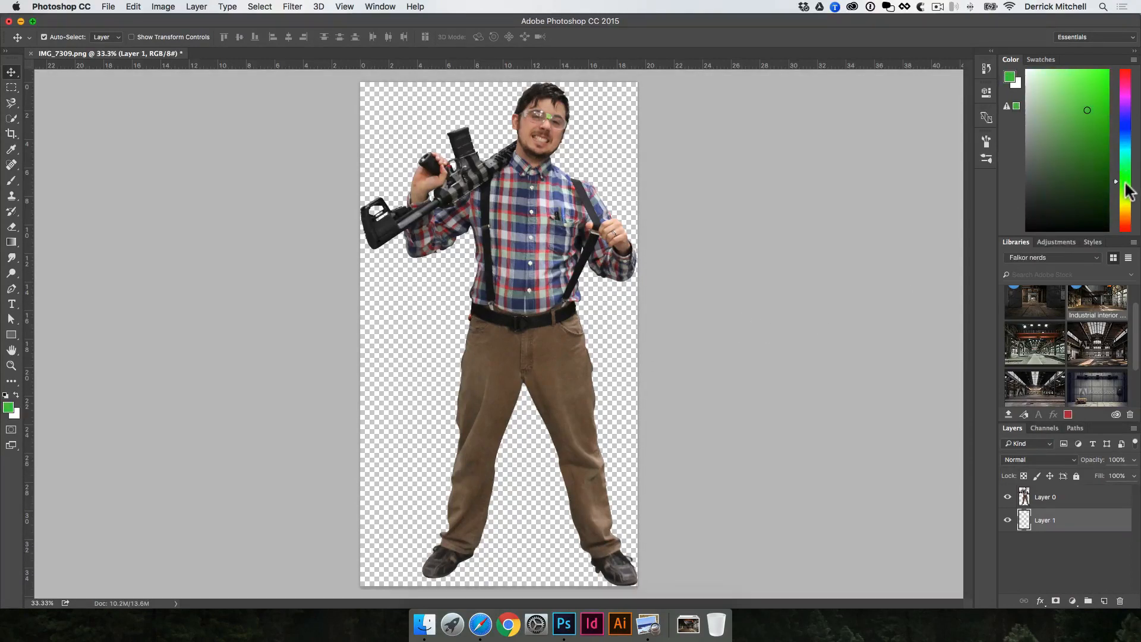
click(1083, 85)
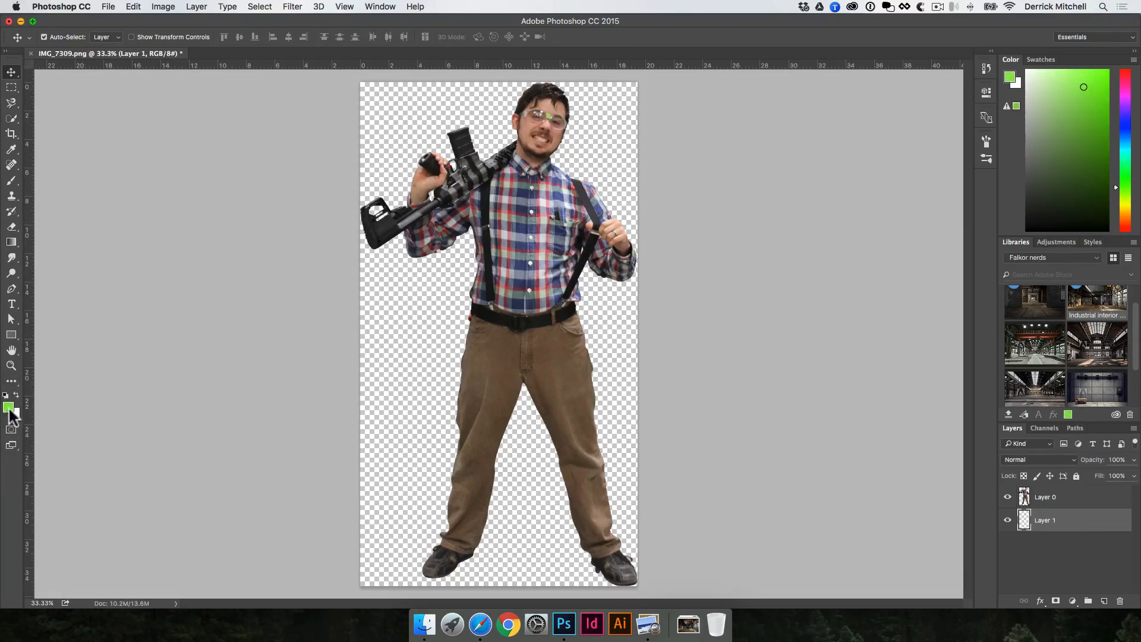
key(alt)
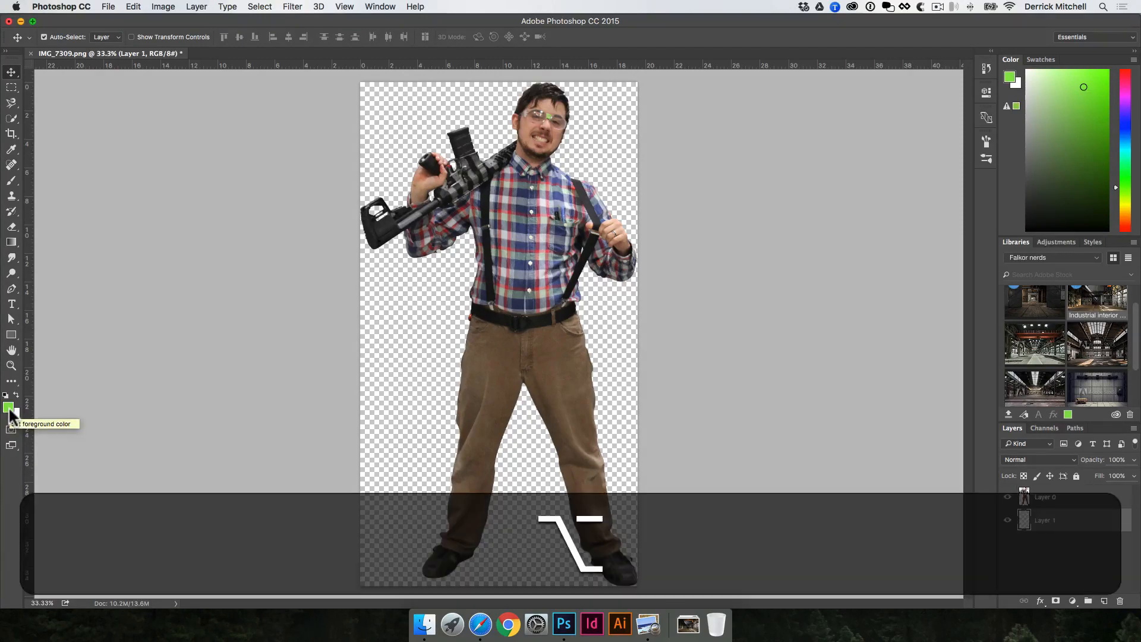
key(alt+BackSpace)
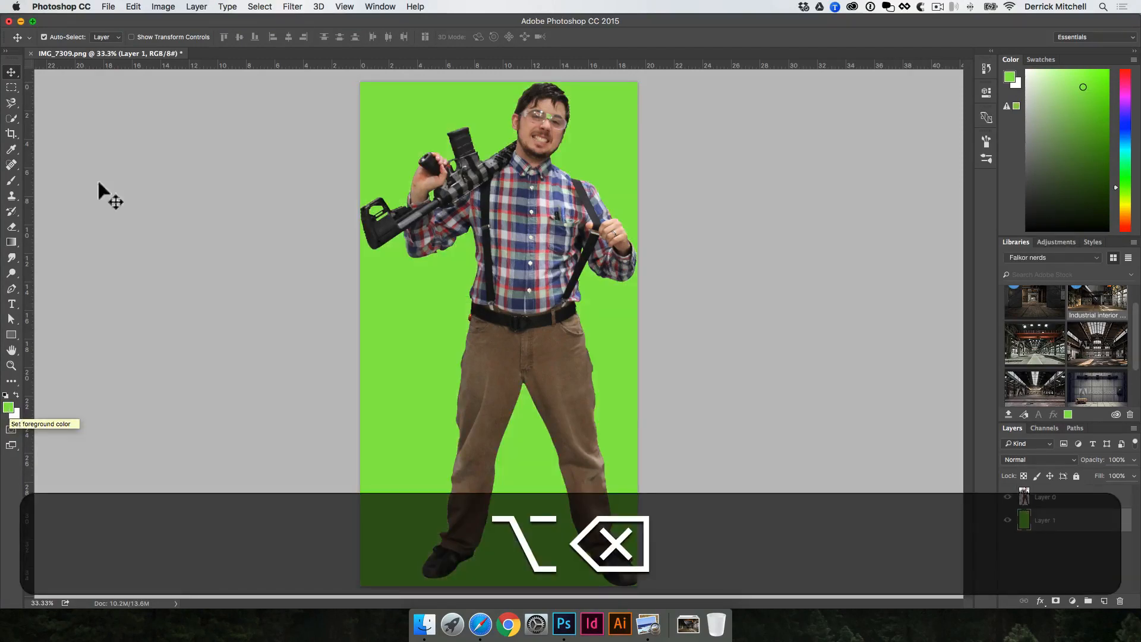
Use the Fill command on Layer 1 with Foreground Color contents, Normal mode and 100% opacity.
click(133, 6)
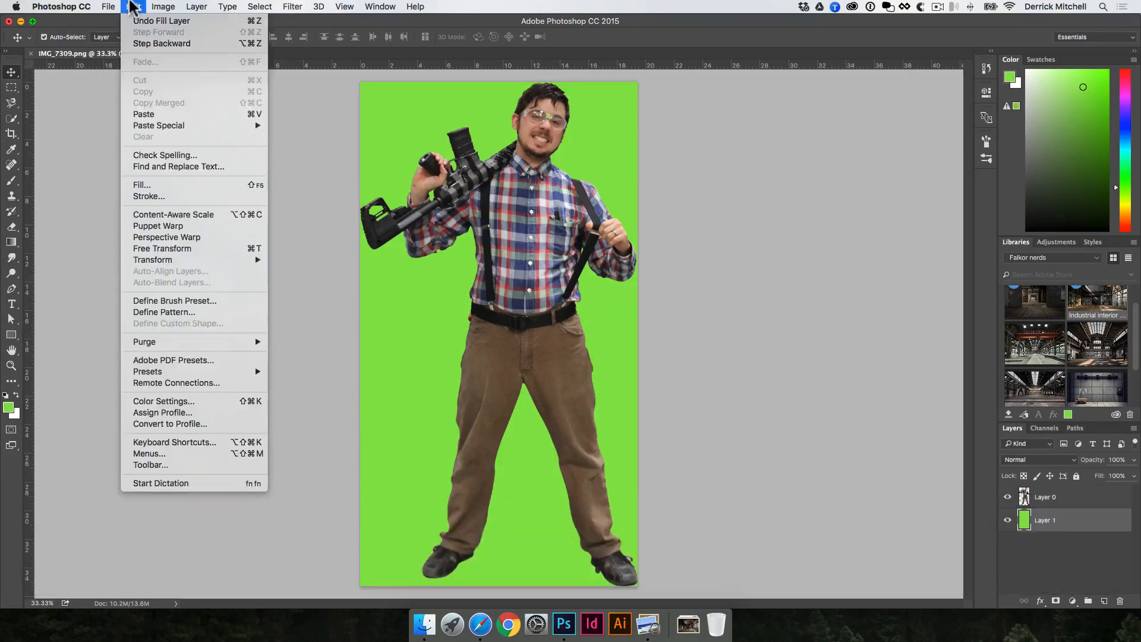
click(157, 184)
click(556, 271)
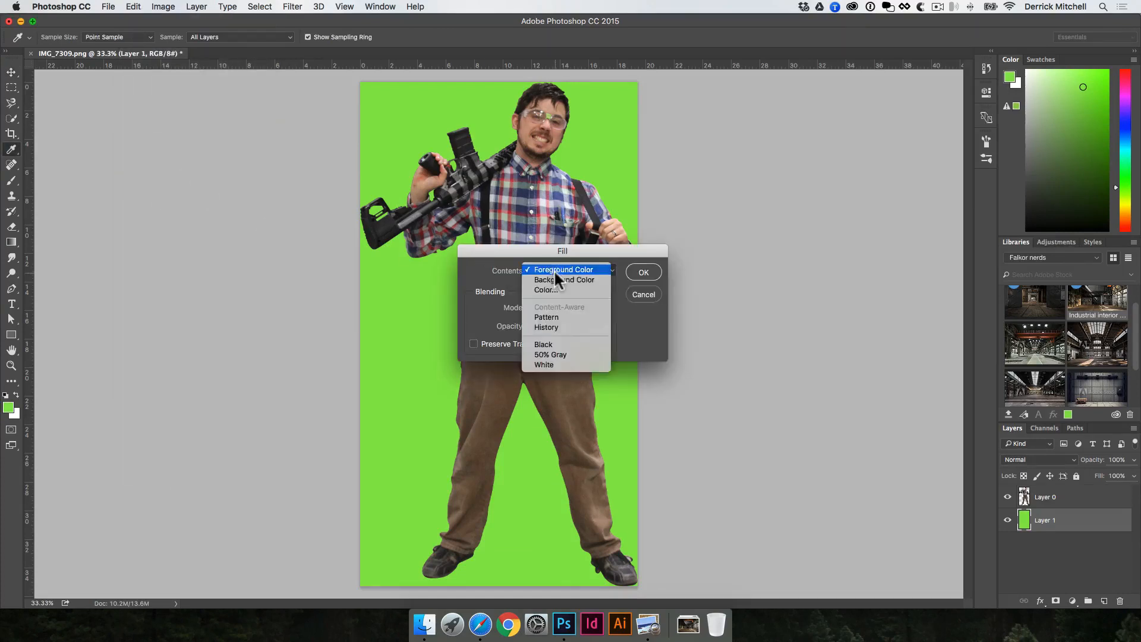
click(635, 272)
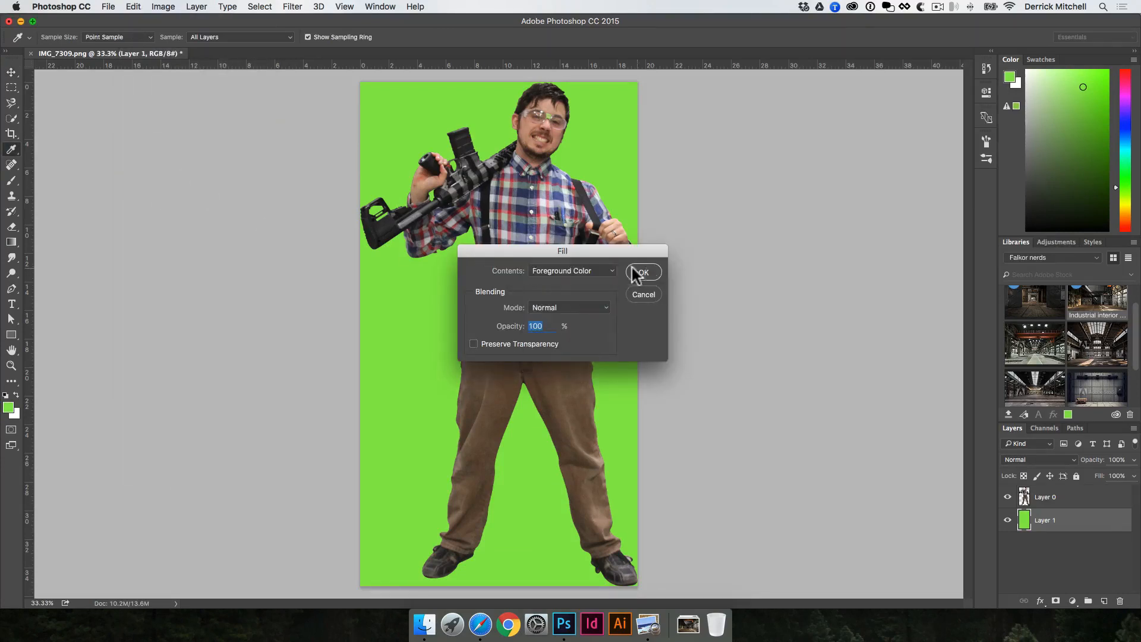
click(655, 271)
key(v)
Examine the cutout's edges against the green layer, from the rifle and head down to the shoes.
key(space)
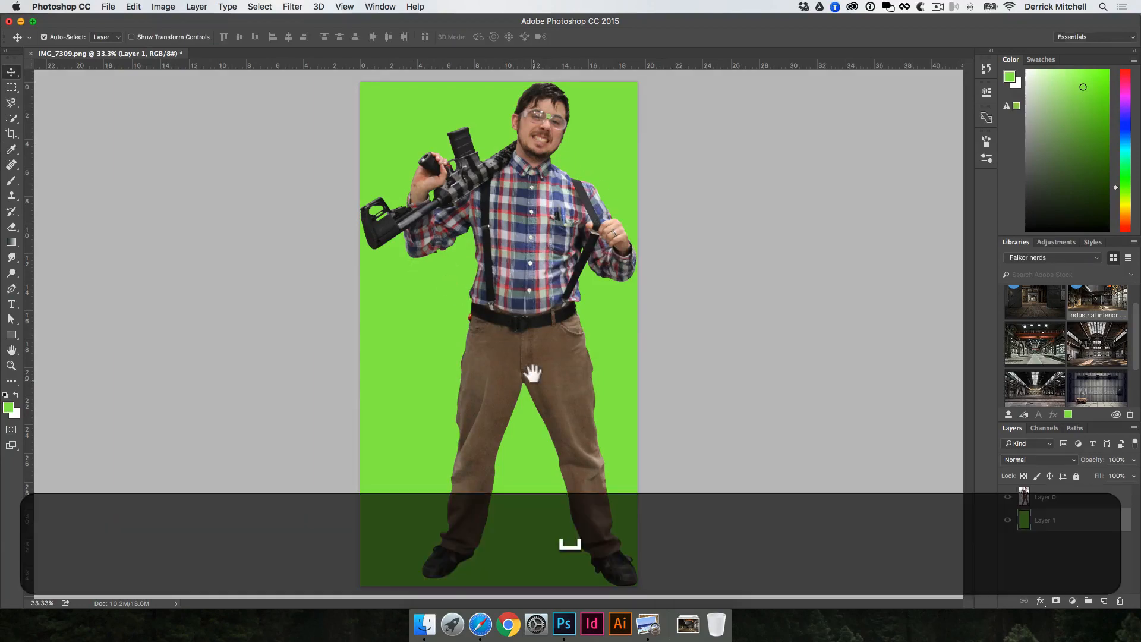
super+click(457, 297)
super+click(457, 286)
super+click(482, 230)
drag(476, 234, 491, 331)
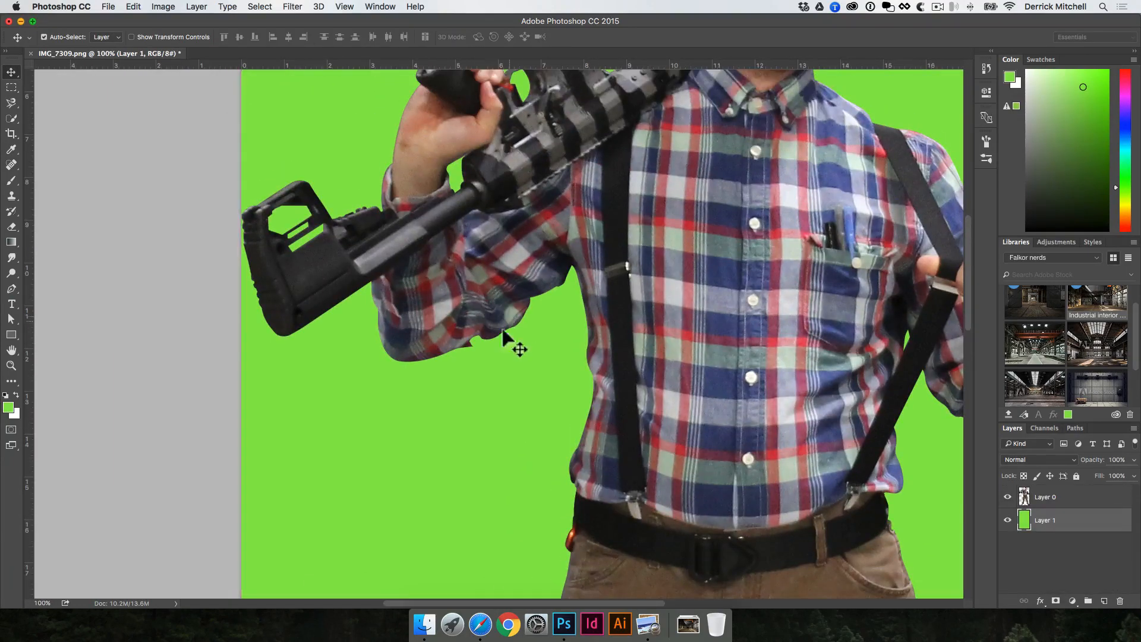
key(space)
drag(387, 266, 416, 416)
drag(582, 242, 463, 355)
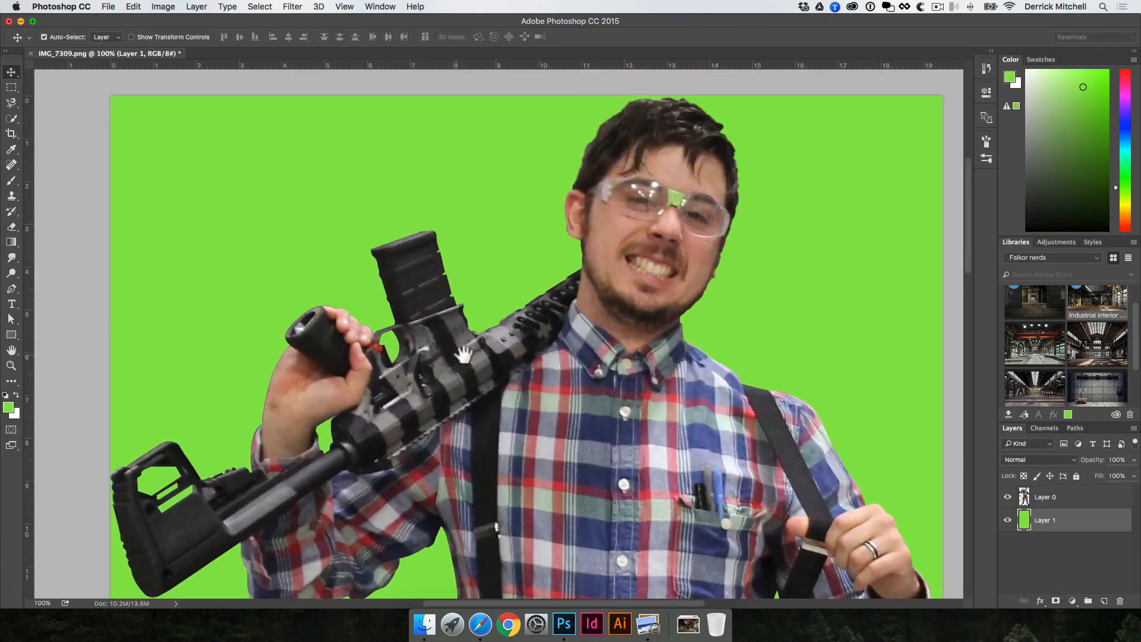
drag(714, 327, 673, 286)
drag(731, 425, 669, 230)
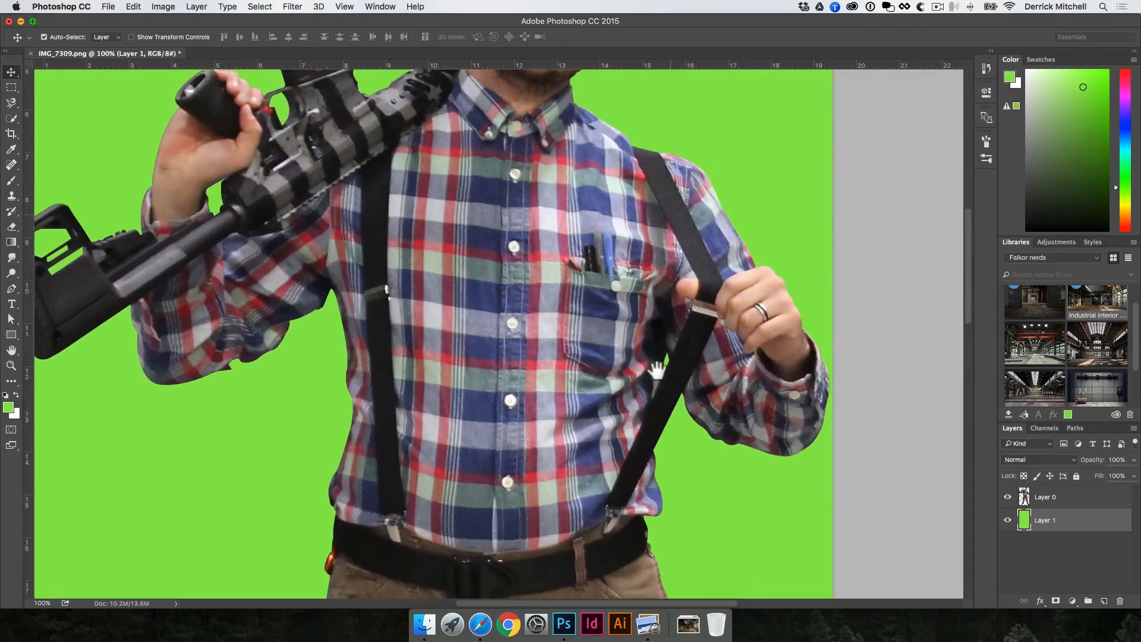
drag(657, 369, 662, 262)
drag(701, 419, 700, 300)
drag(610, 386, 635, 345)
drag(529, 501, 463, 246)
scroll(462, 247, down, 10)
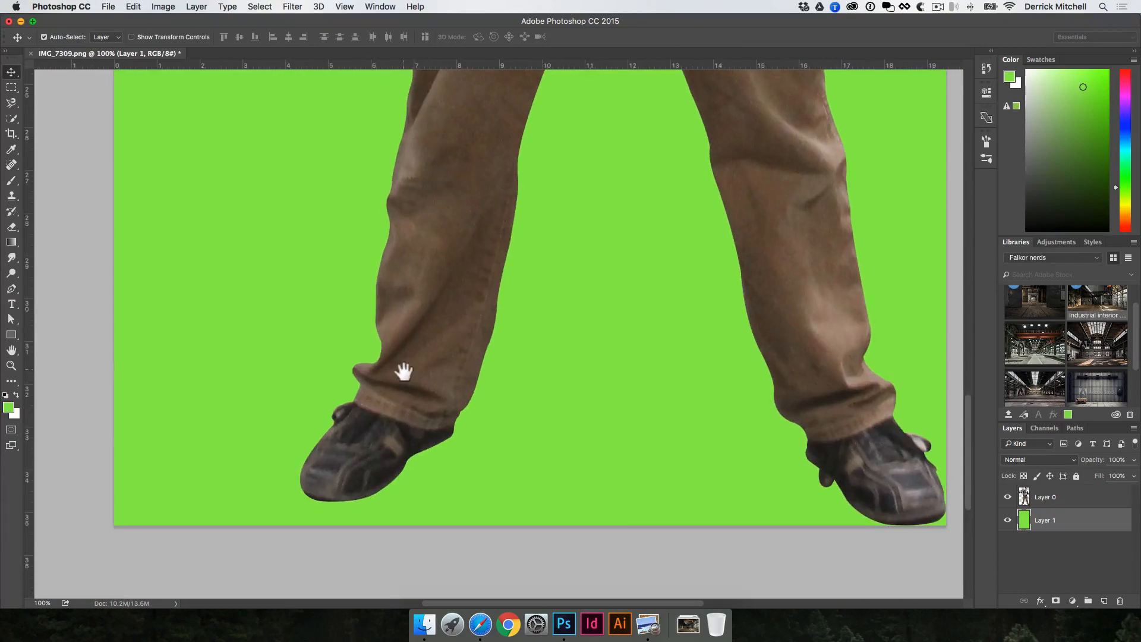
Trace a closed Pen path around the background gap in the lace loop of the shoe on the rifle side.
click(377, 420)
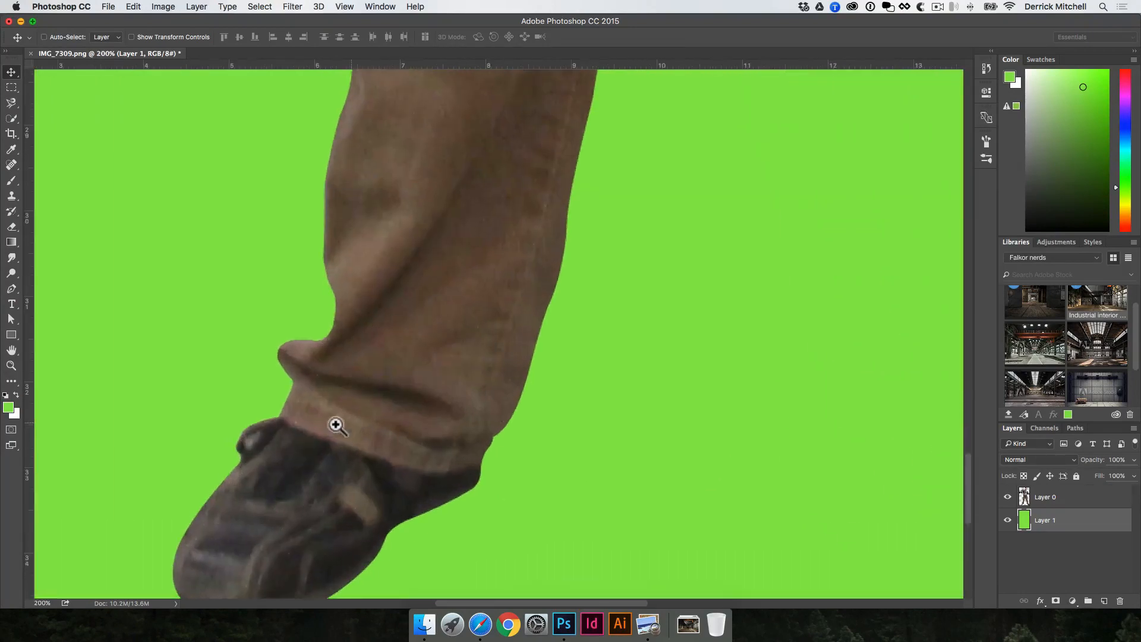
click(278, 444)
key(p)
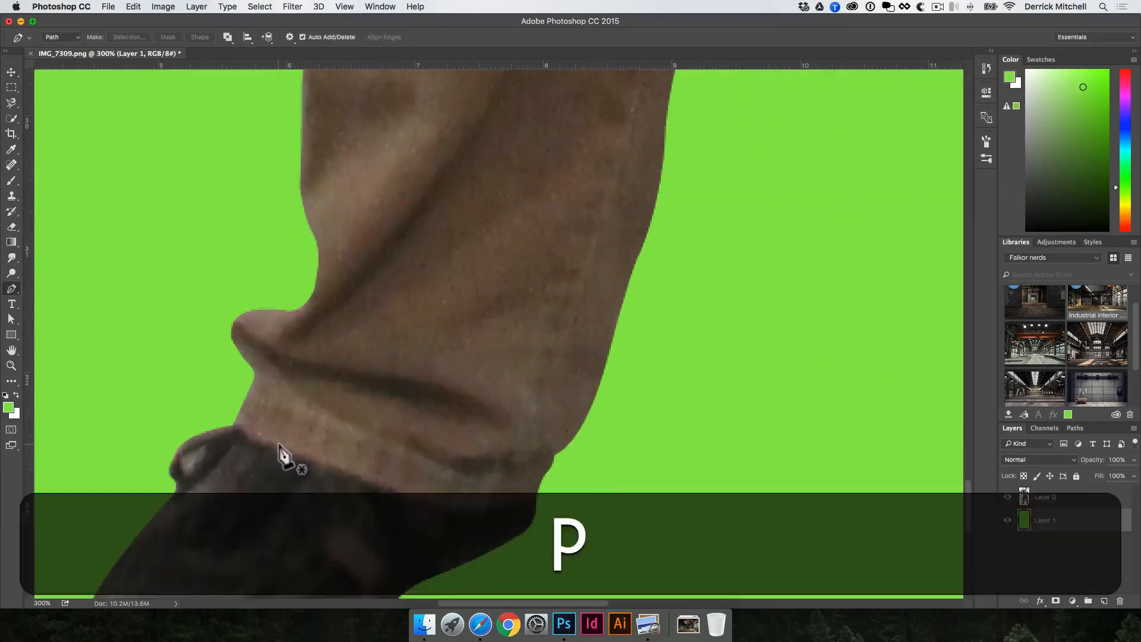
key(space)
click(273, 437)
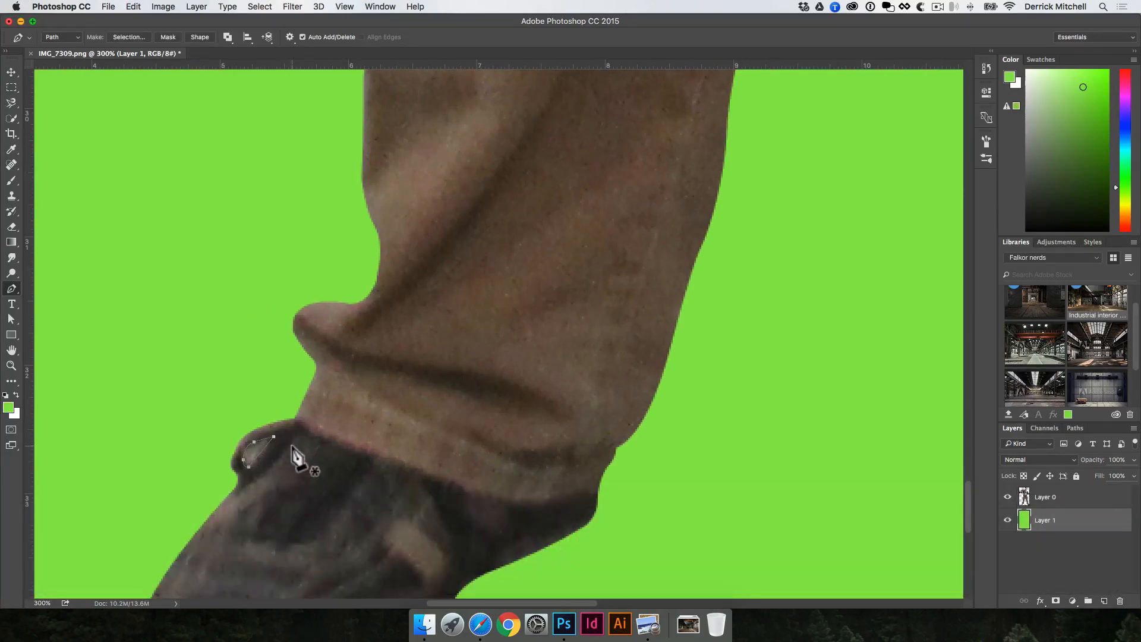
Convert the lace loop's path to a selection, delete its pixels from Layer 0 and deselect.
key(super)
key(super+Return)
click(1062, 504)
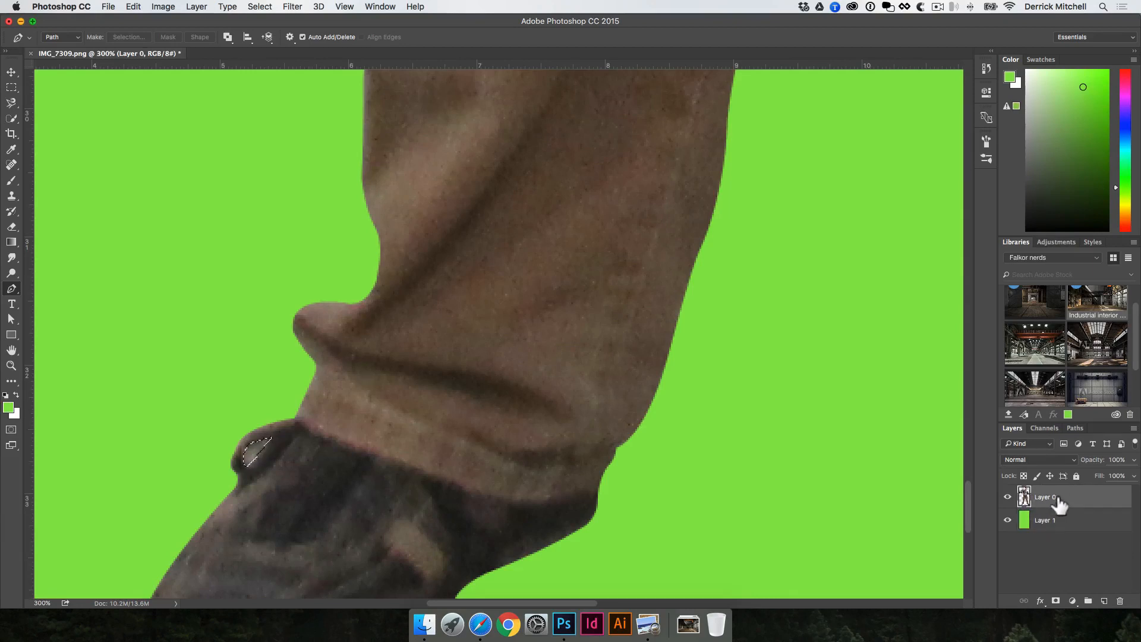
key(BackSpace)
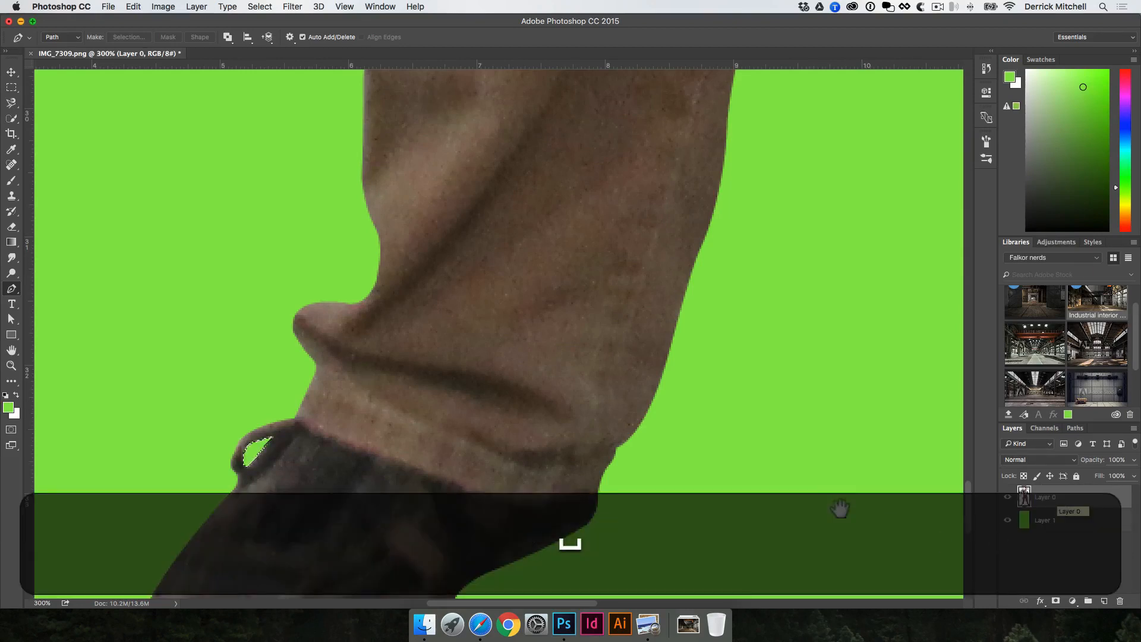
drag(841, 507, 817, 484)
key(super+d)
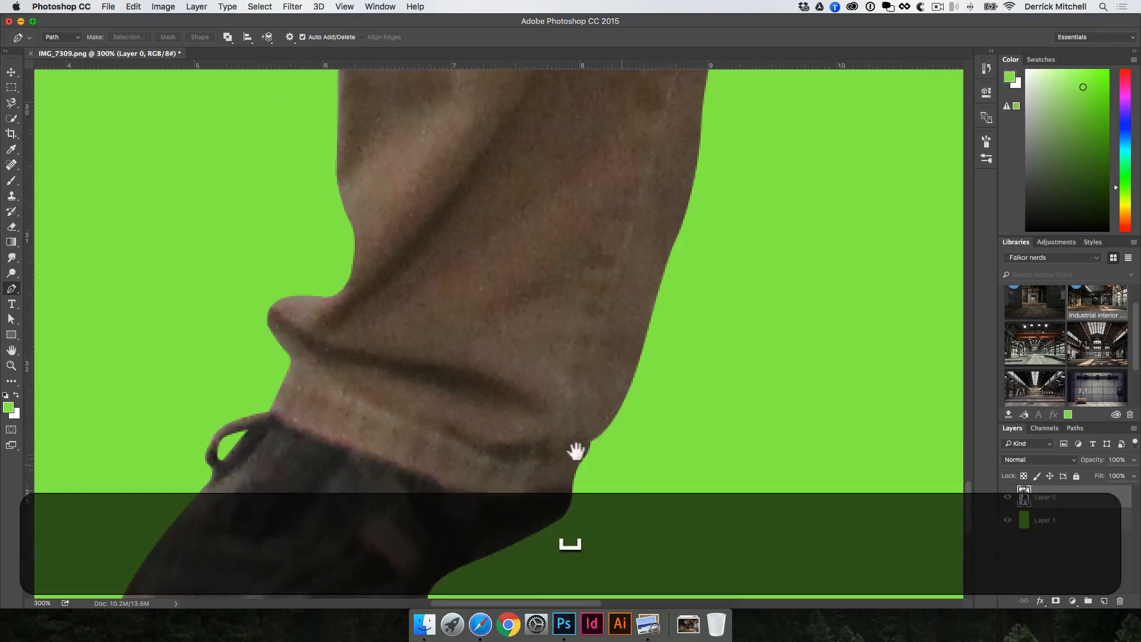
Trace the background gap inside the other shoe's lace loop with the Pen tool and delete it from Layer 0.
drag(575, 451, 445, 367)
click(569, 252)
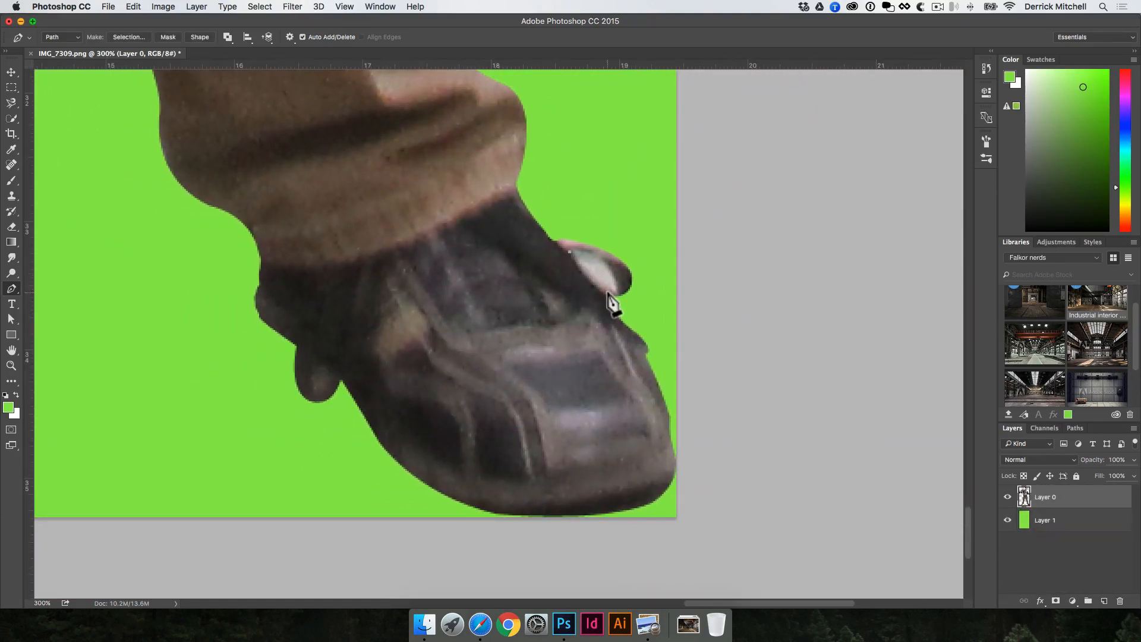
click(618, 290)
key(super+Return)
key(super+d)
key(v)
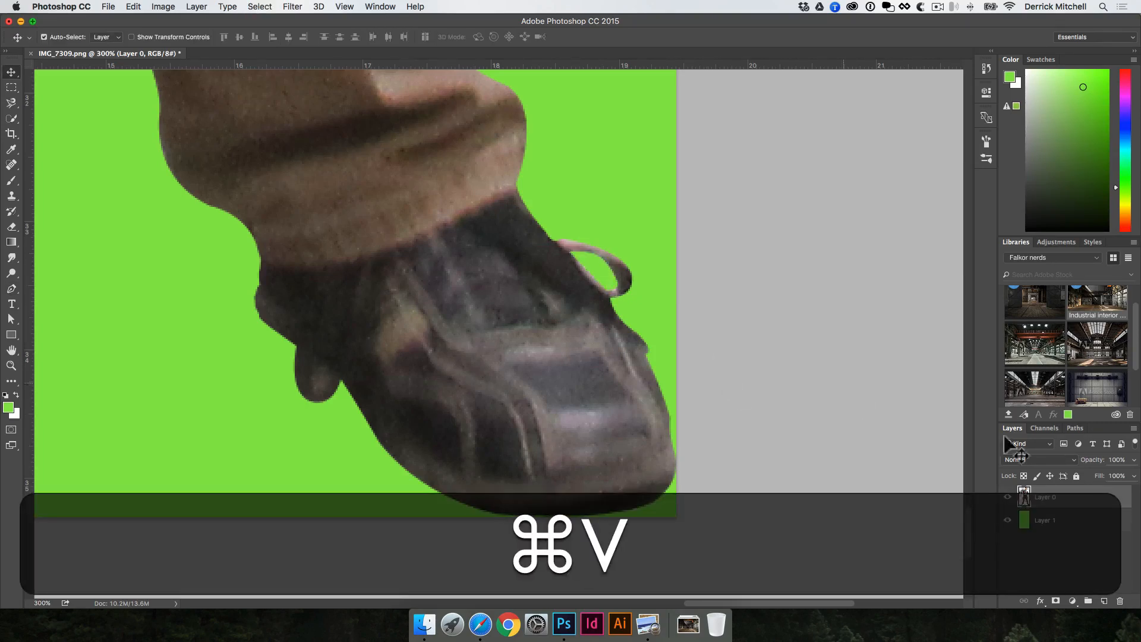
Switch to Finder to preview the original IMG_7309.png, and return to Photoshop.
key(super+Tab)
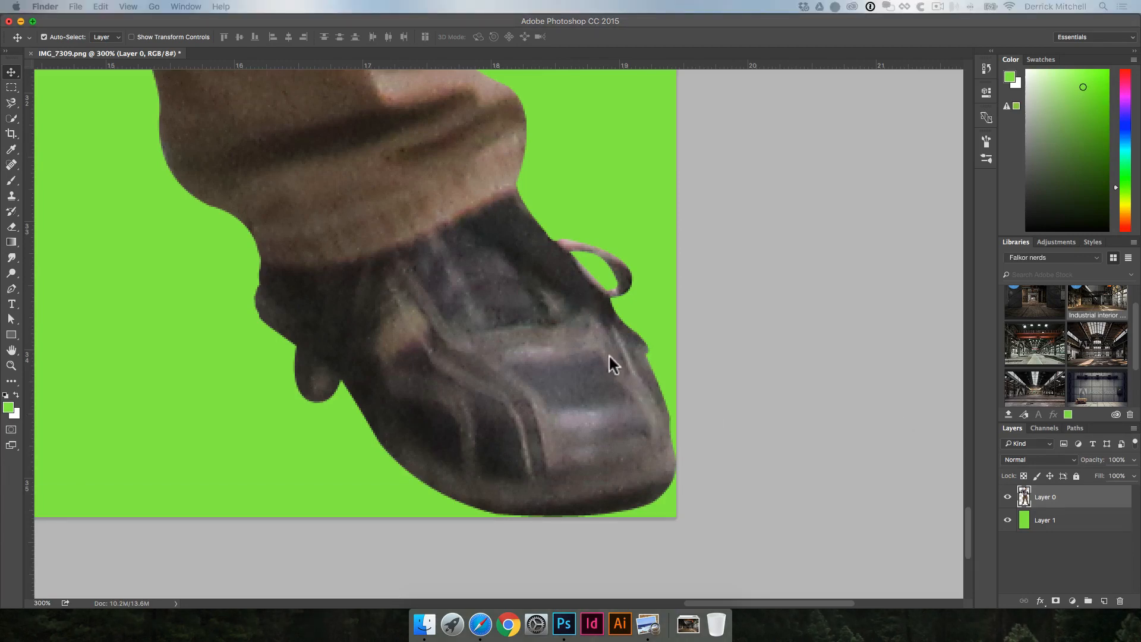
key(space)
key(space)
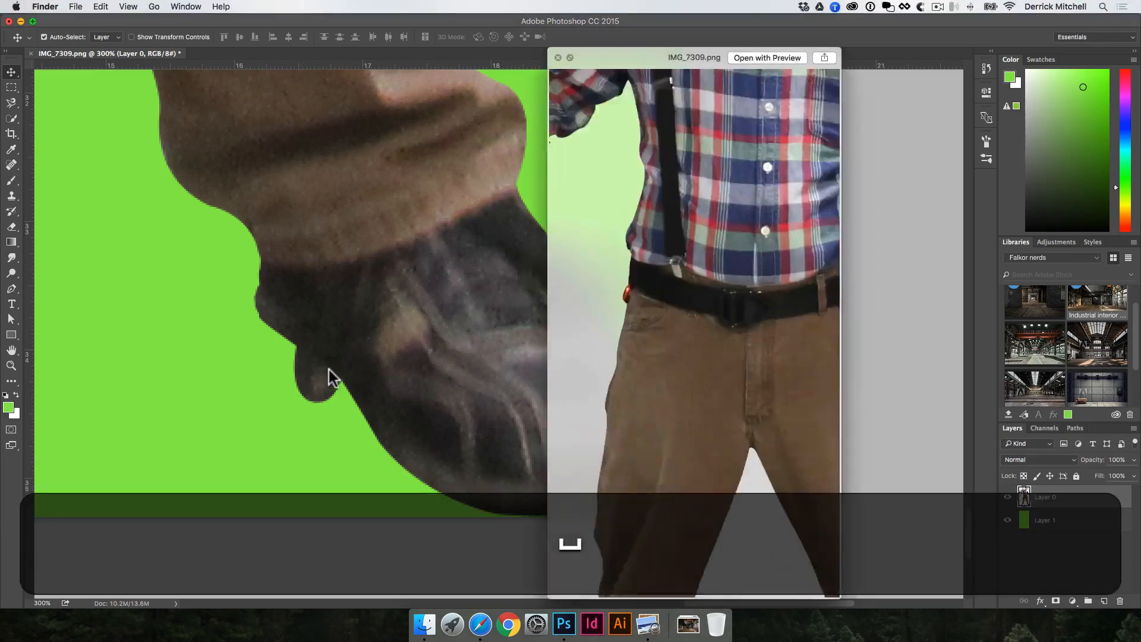
click(339, 350)
Review the man's entire figure against the green layer.
alt+super+click(338, 364)
alt+super+click(339, 364)
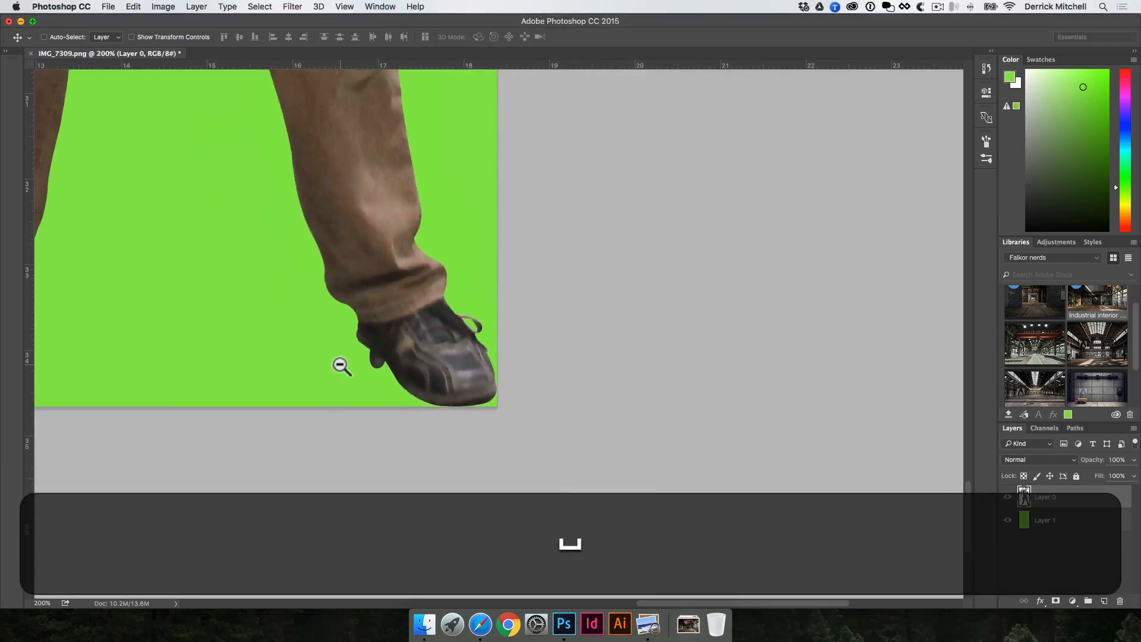
alt+super+click(337, 364)
drag(378, 325, 433, 344)
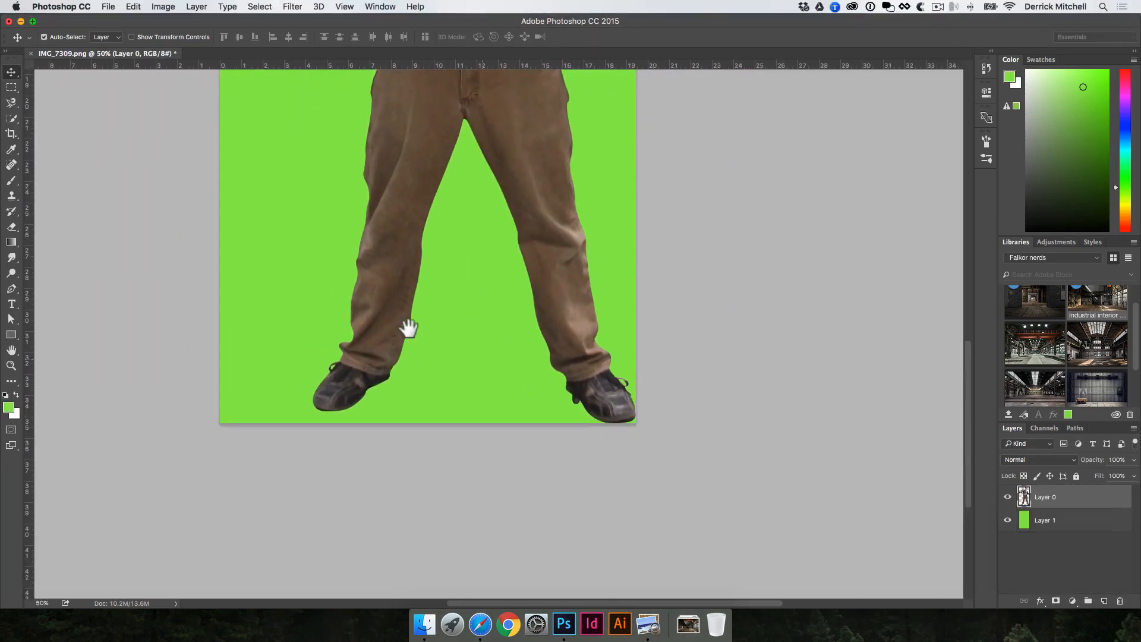
alt+super+click(442, 310)
key(v)
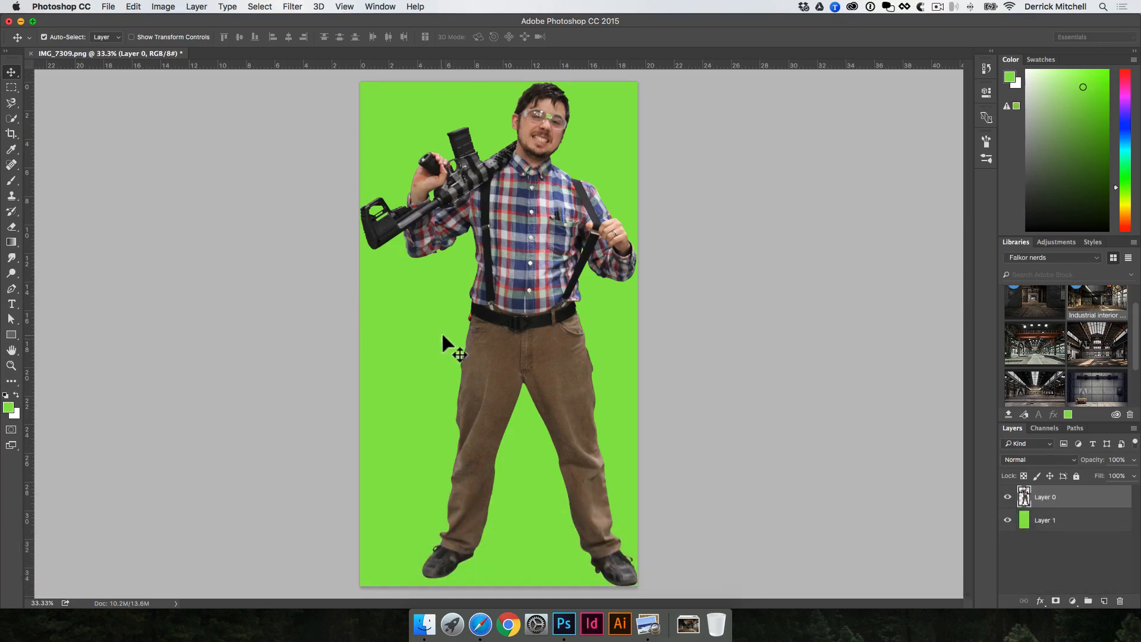
key(space)
key(v)
Examine the cutout's edge closely around the underarm and bent sleeve on the rifle side.
super+click(476, 234)
super+click(484, 324)
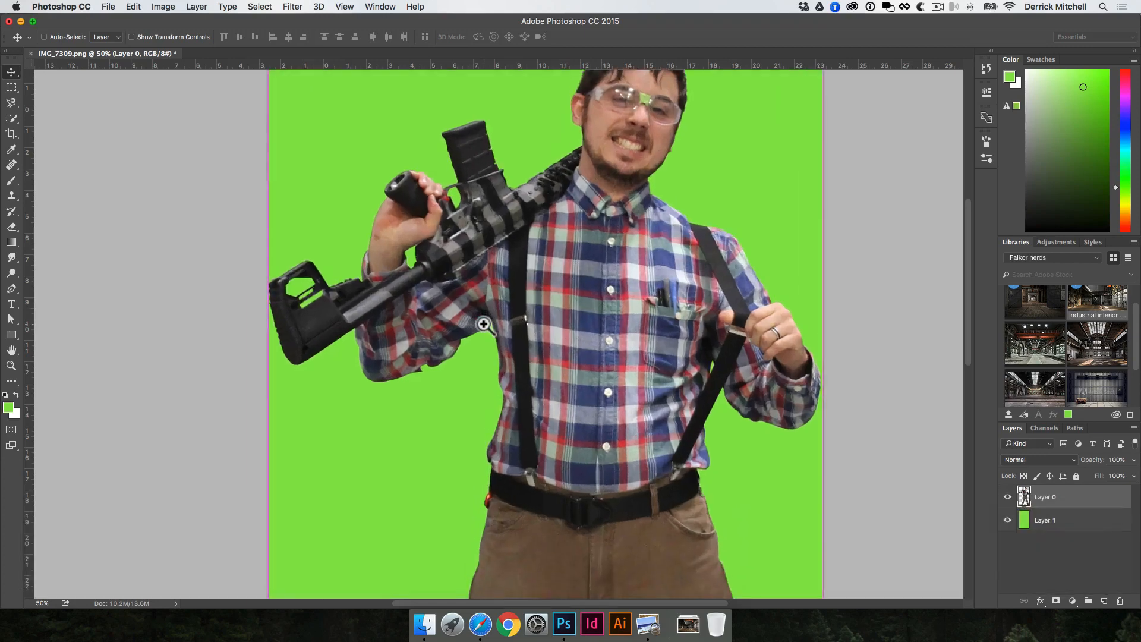
super+click(484, 324)
super+click(484, 324)
super+click(484, 324)
drag(475, 312, 509, 218)
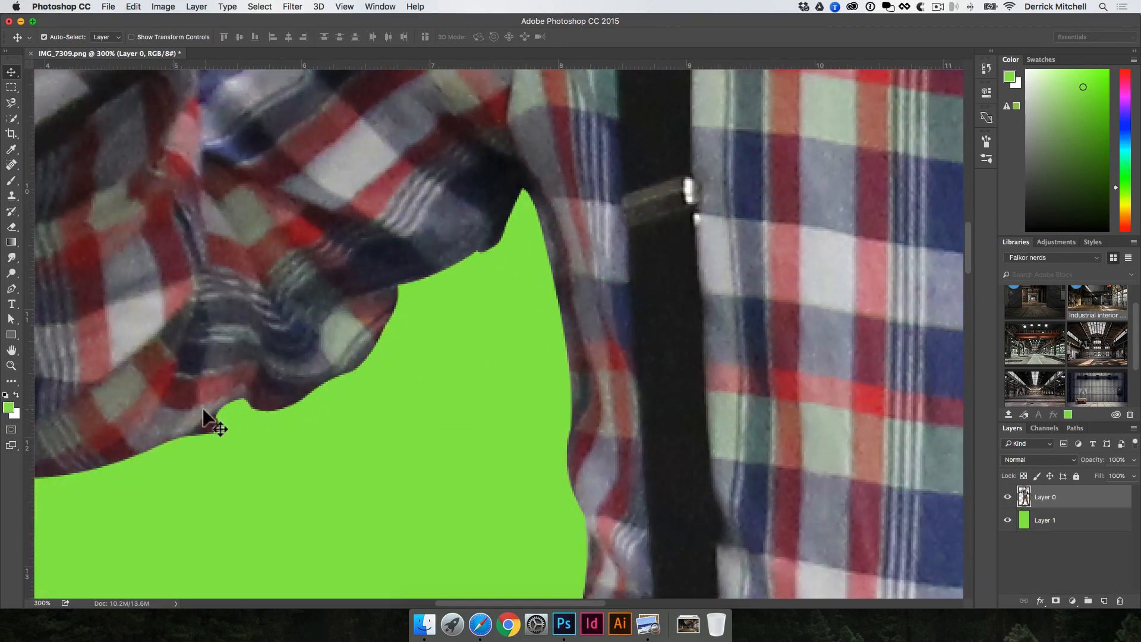
key(space)
Load the outline of Layer 0's cutout as a selection.
drag(229, 339, 252, 316)
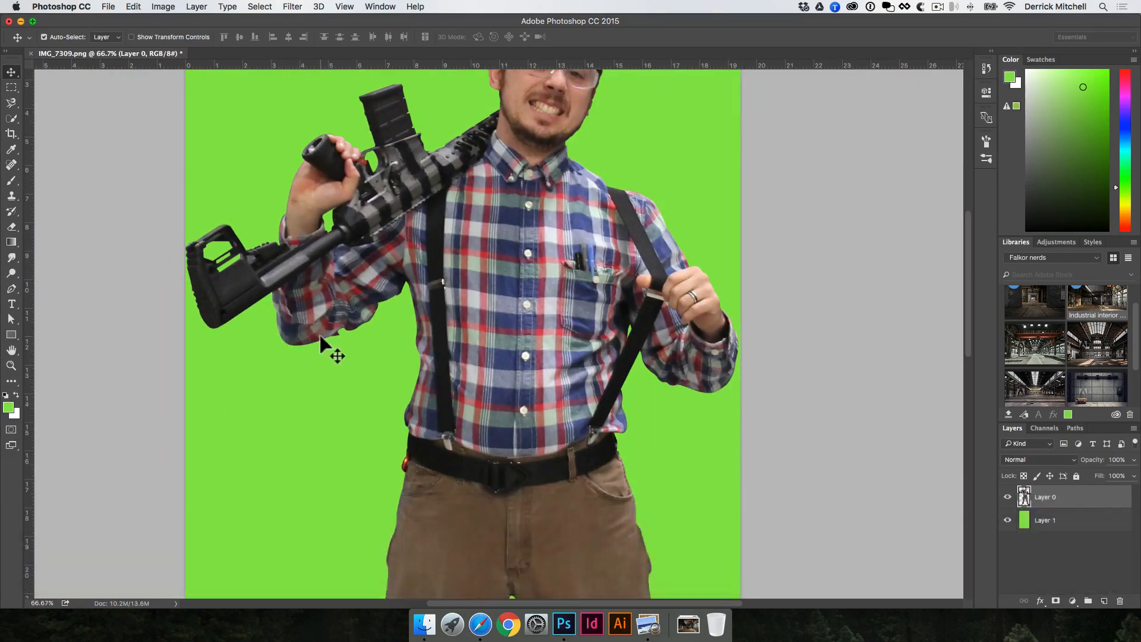
drag(322, 331, 287, 386)
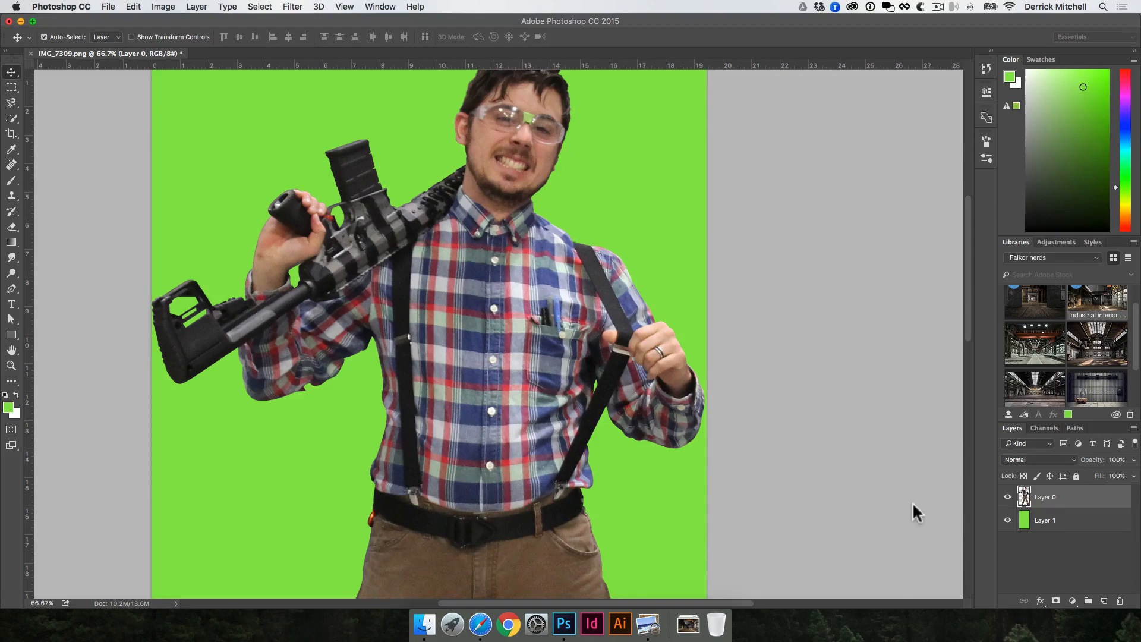
super+click(1024, 495)
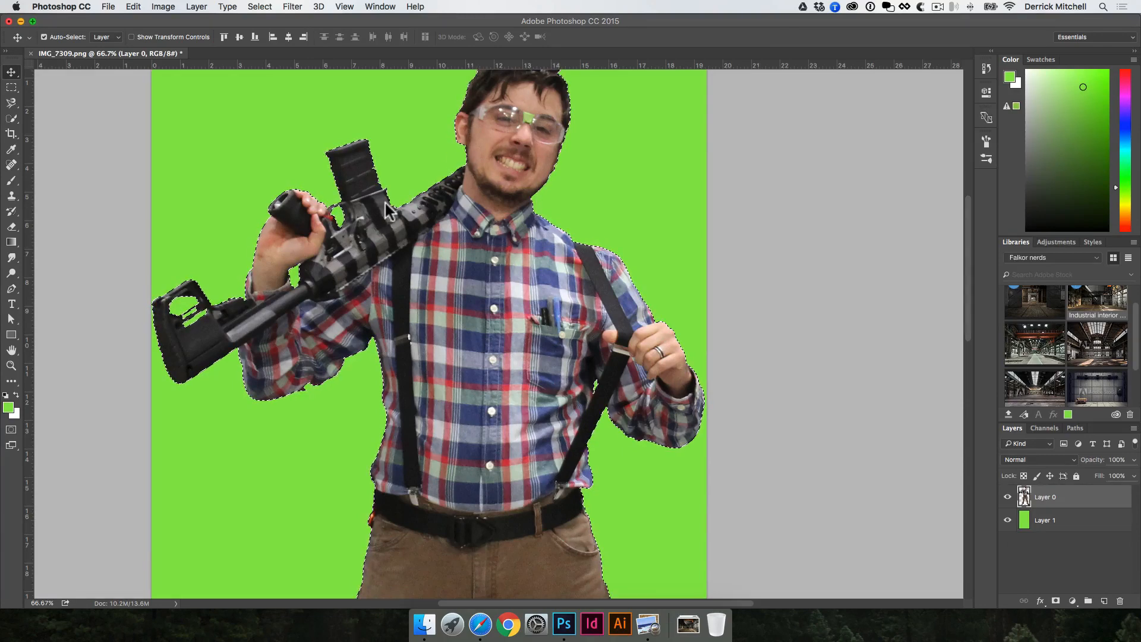
Open Refine Edge for the cutout's selection with the Rectangular Marquee tool active, and preview it On Black.
key(m)
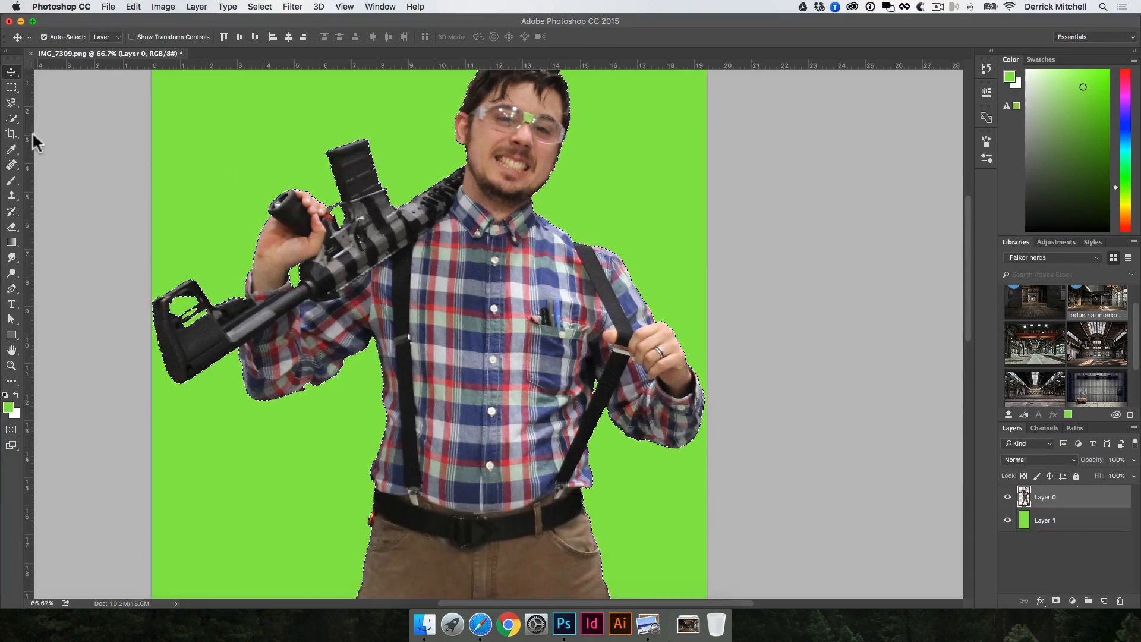
click(11, 87)
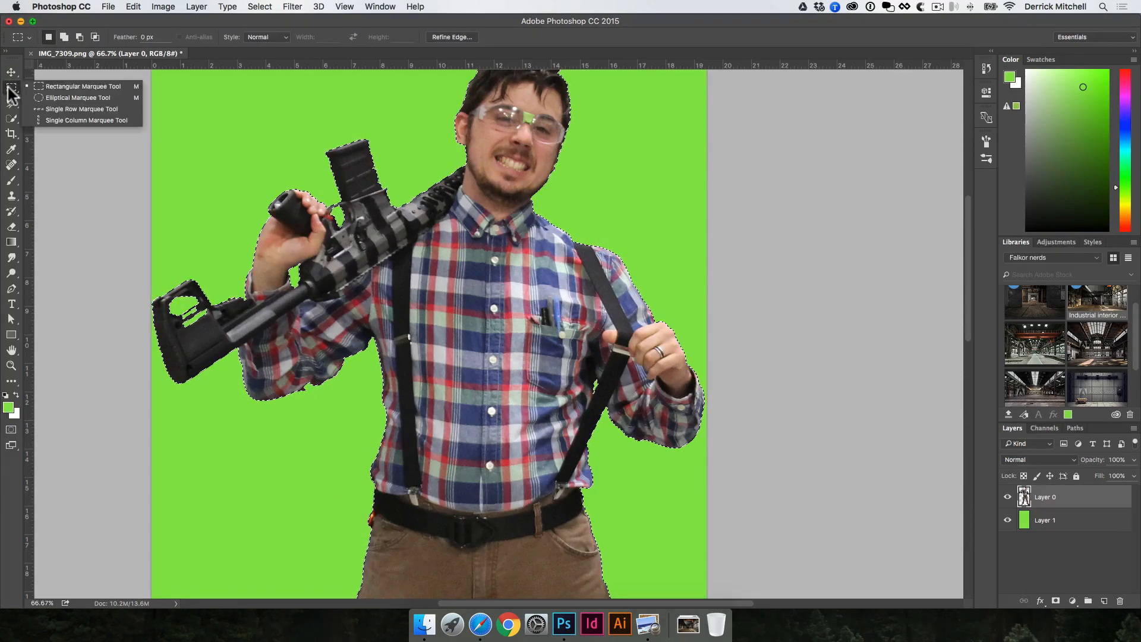
click(66, 84)
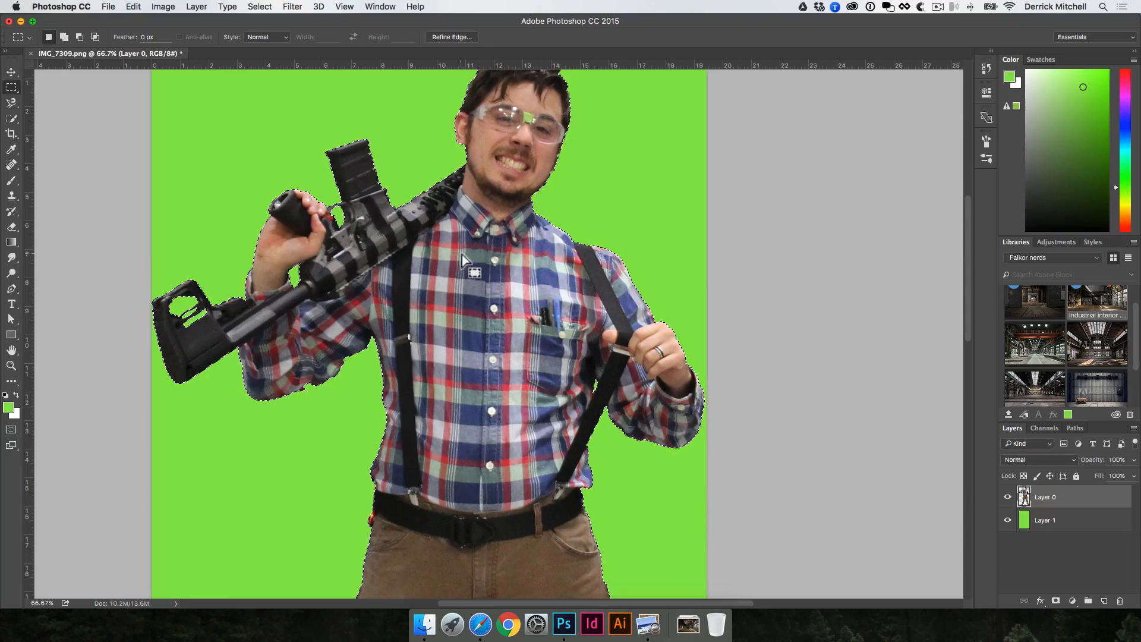
click(449, 37)
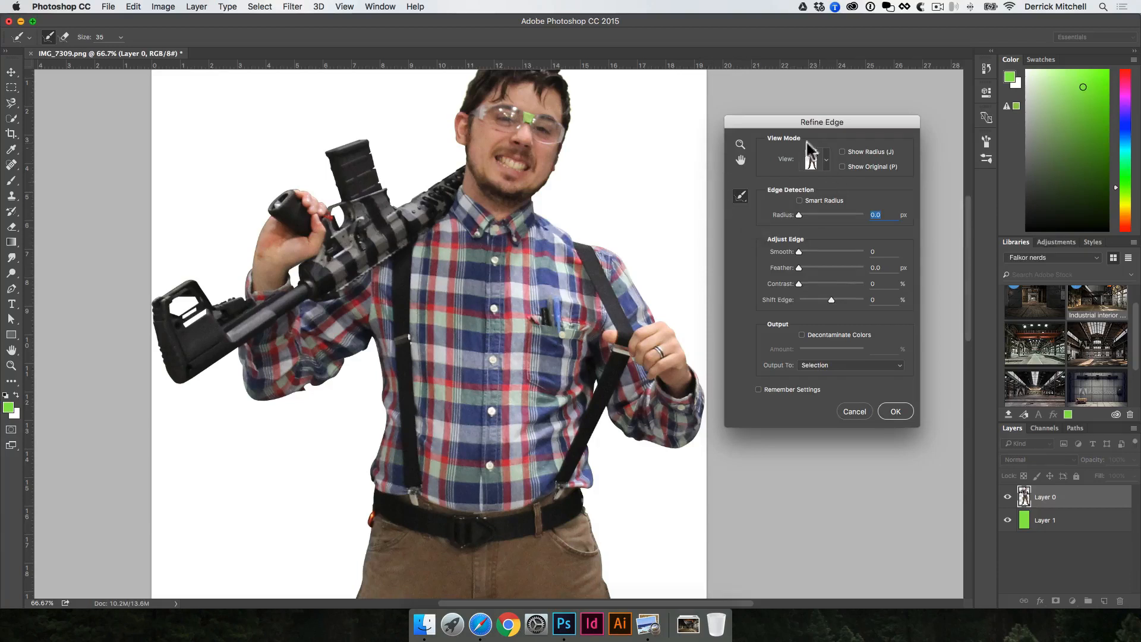
click(825, 161)
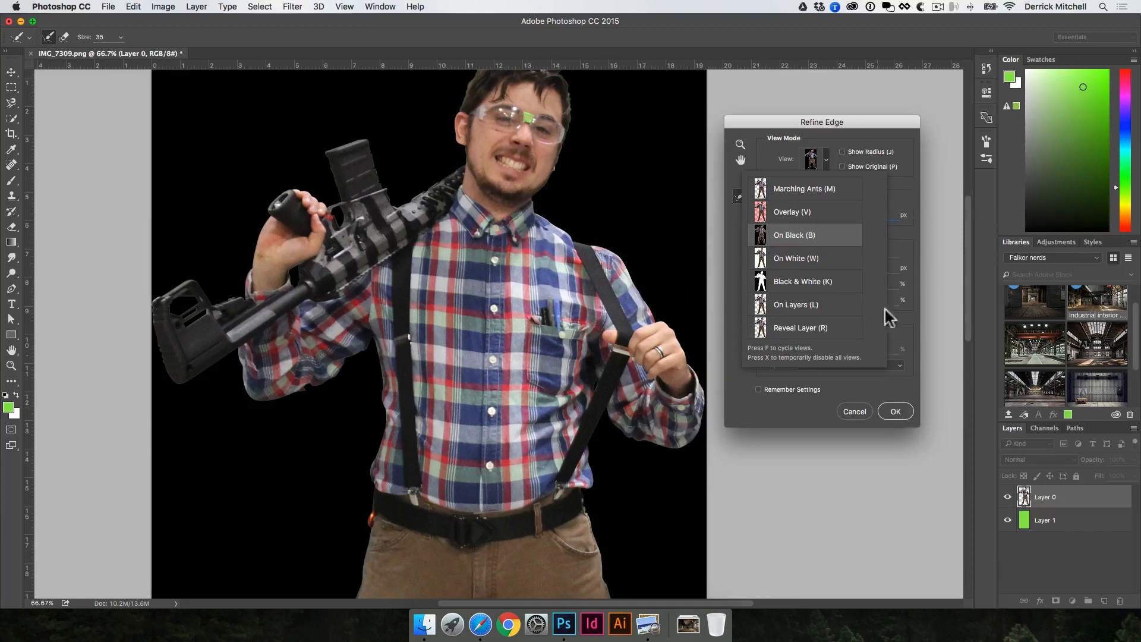
click(904, 150)
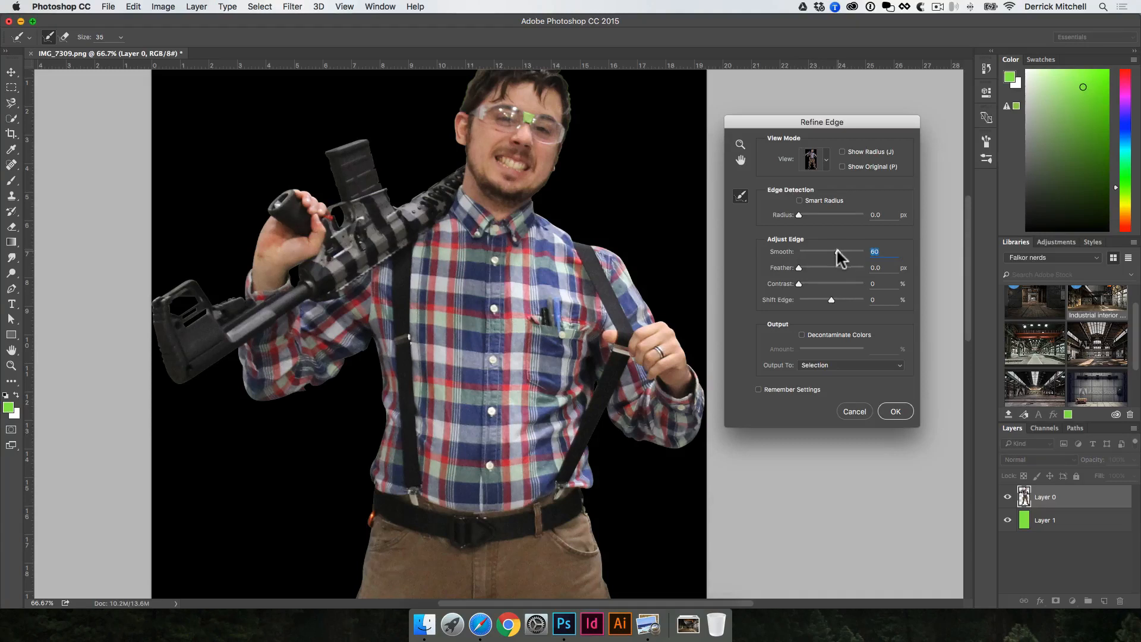
Refine the selection edge with Smooth 26, Feather 2.2 px and Shift Edge -22%, and apply it.
drag(837, 250, 832, 251)
mouse_move(225, 321)
mouse_down()
mouse_move(178, 324)
mouse_move(190, 325)
mouse_up()
drag(810, 251, 826, 267)
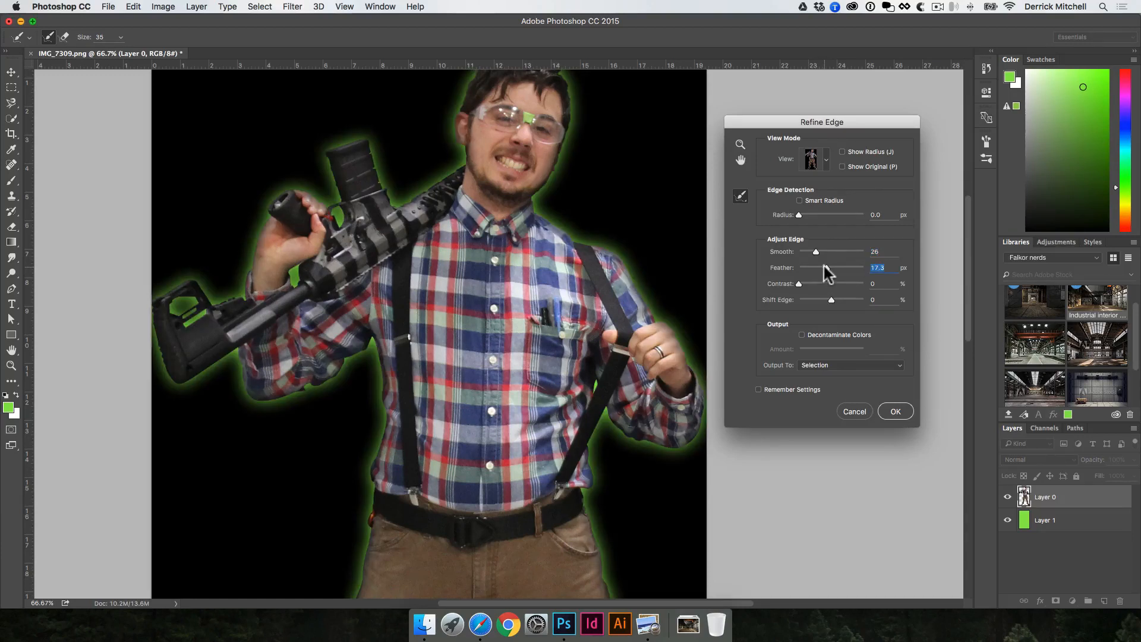
drag(817, 268, 832, 268)
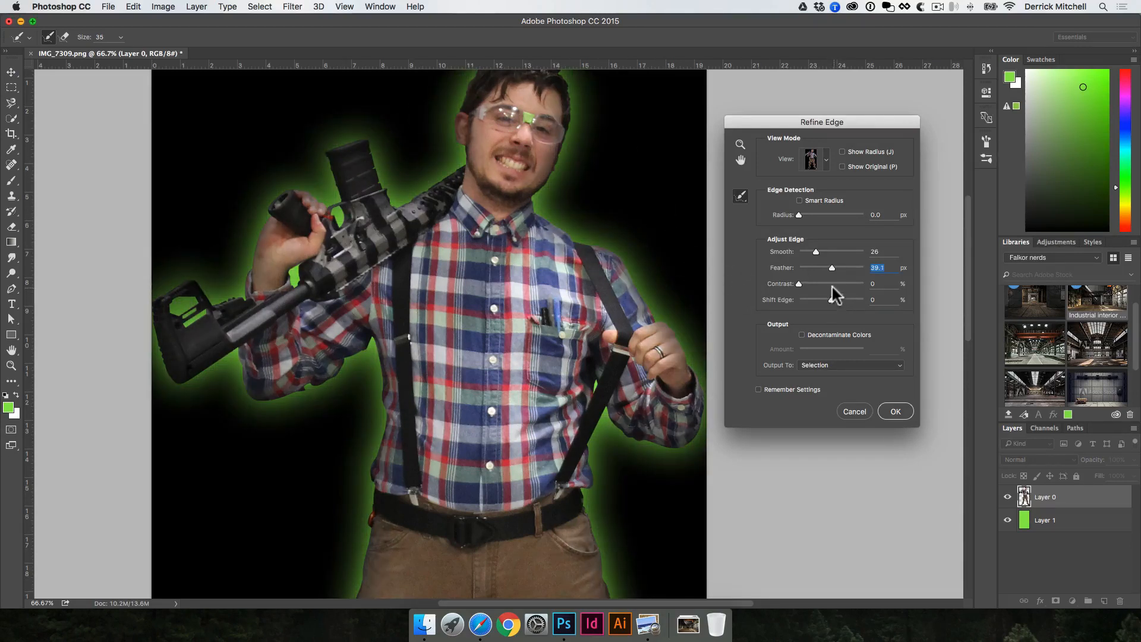
drag(832, 301, 806, 270)
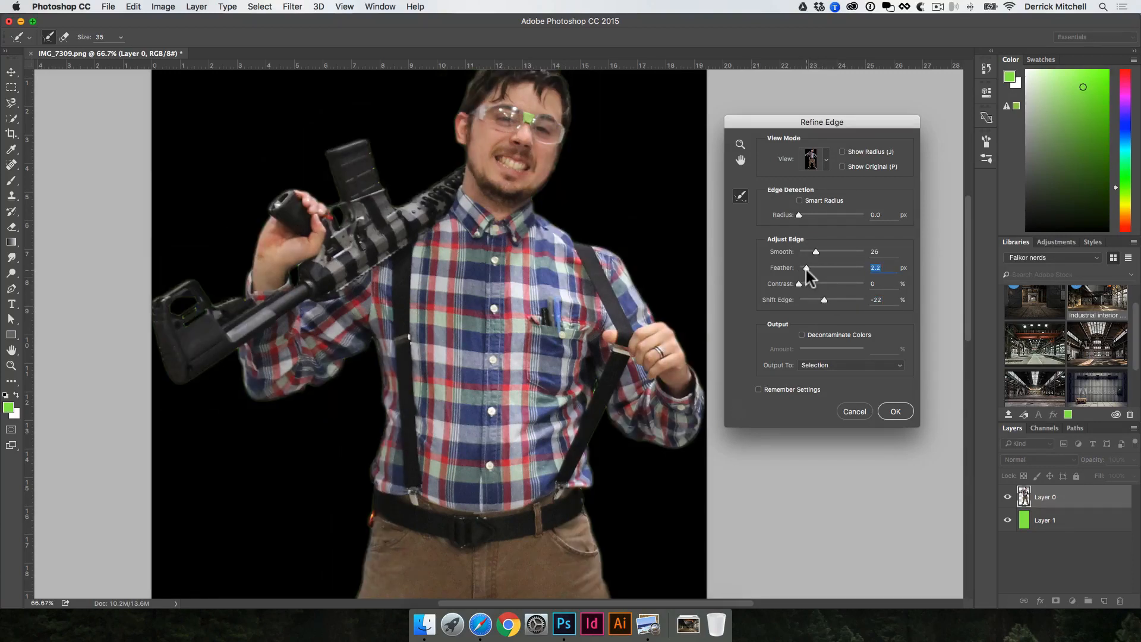
click(897, 411)
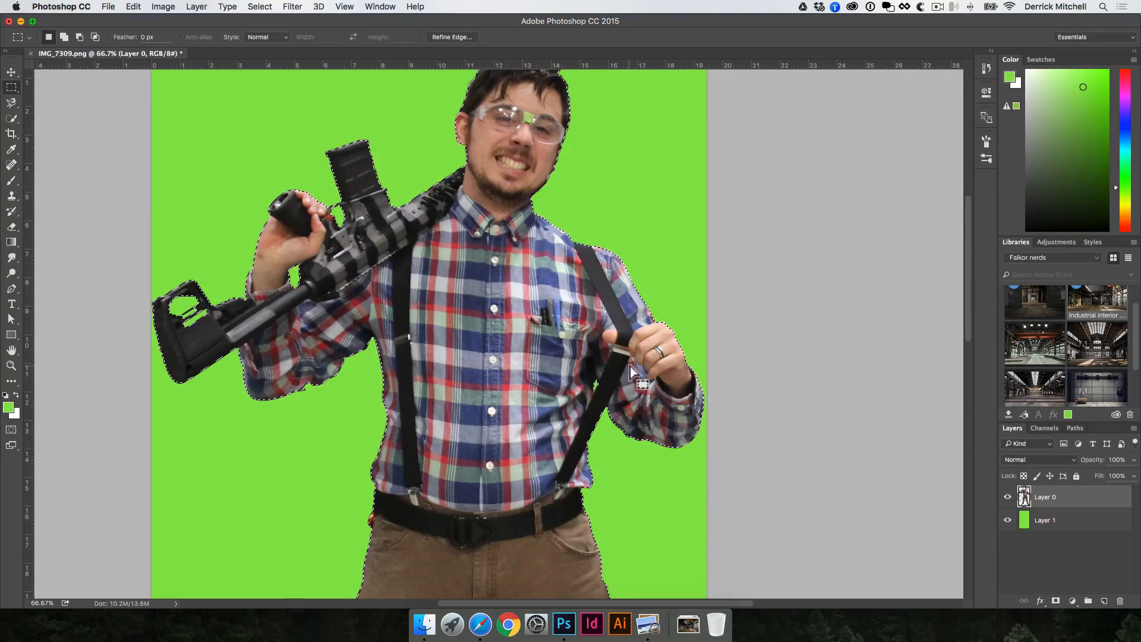
Copy the refined selection from Layer 0 to a new layer and hide Layer 0.
scroll(632, 372, down, 5)
scroll(631, 371, up, 2)
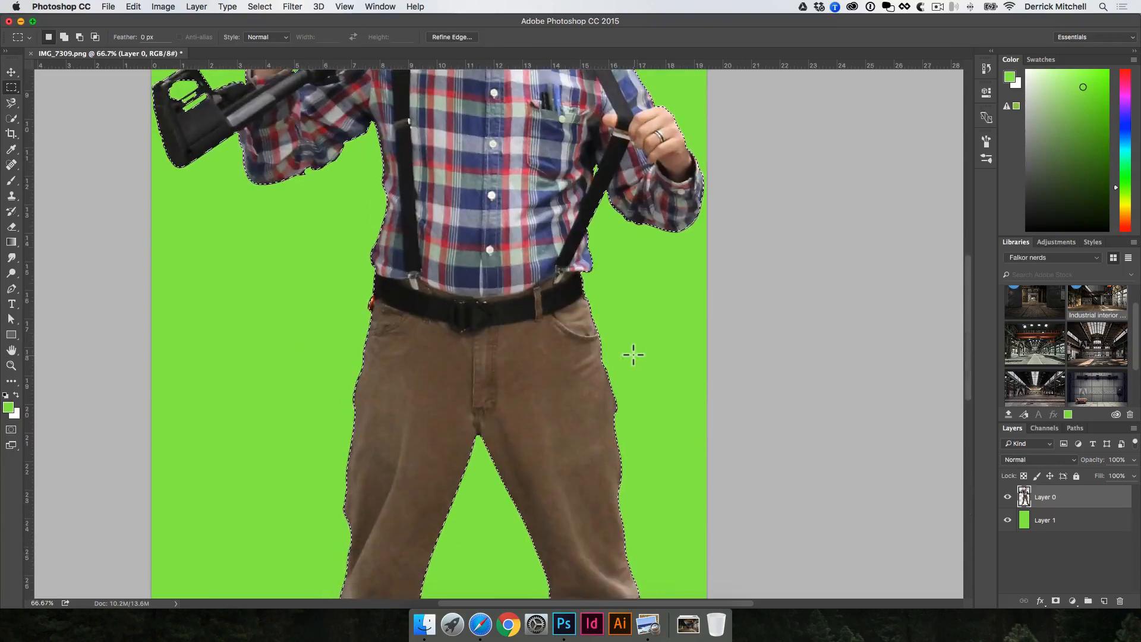
key(super+j)
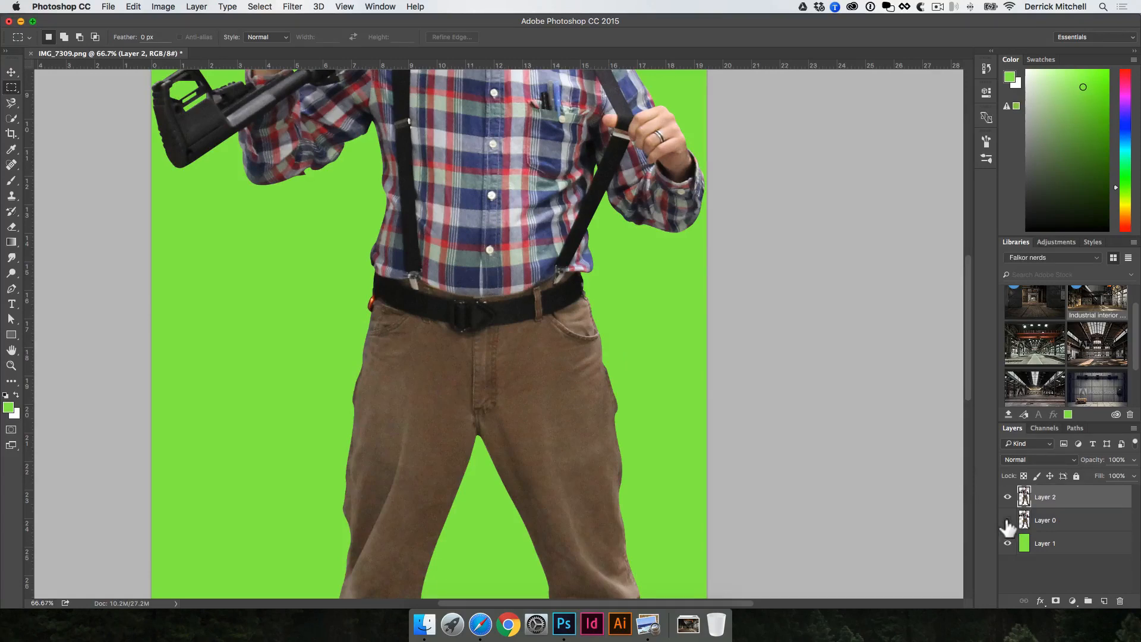
Examine the refined copy's edge closely from the belt up along the side of the shirt.
super+click(363, 305)
super+click(343, 376)
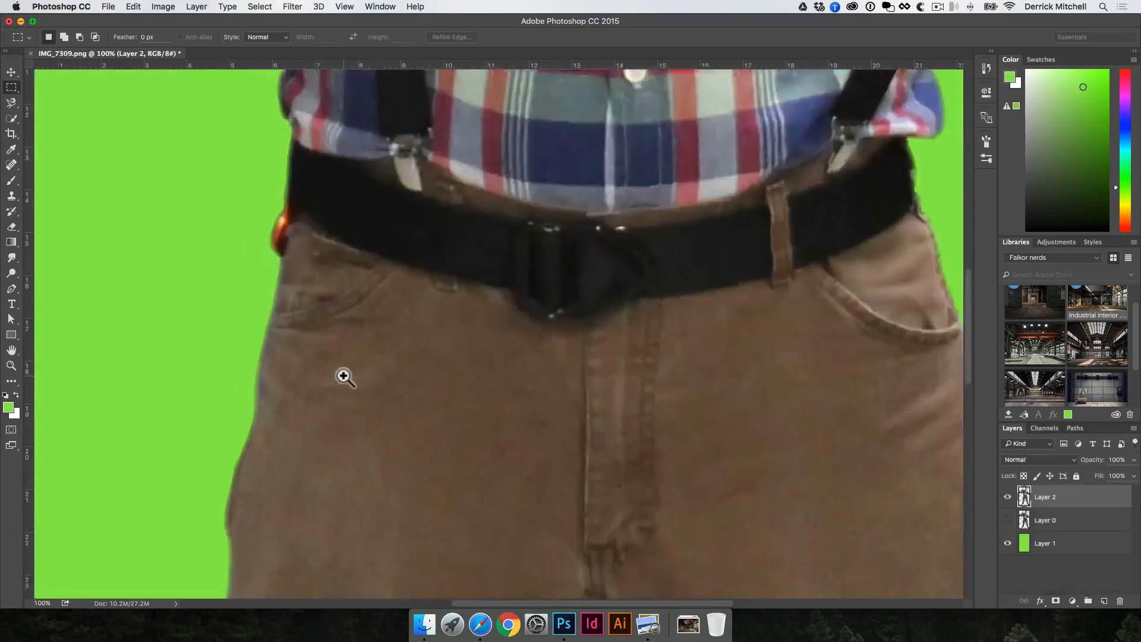
super+click(343, 375)
drag(233, 333, 400, 466)
key(v)
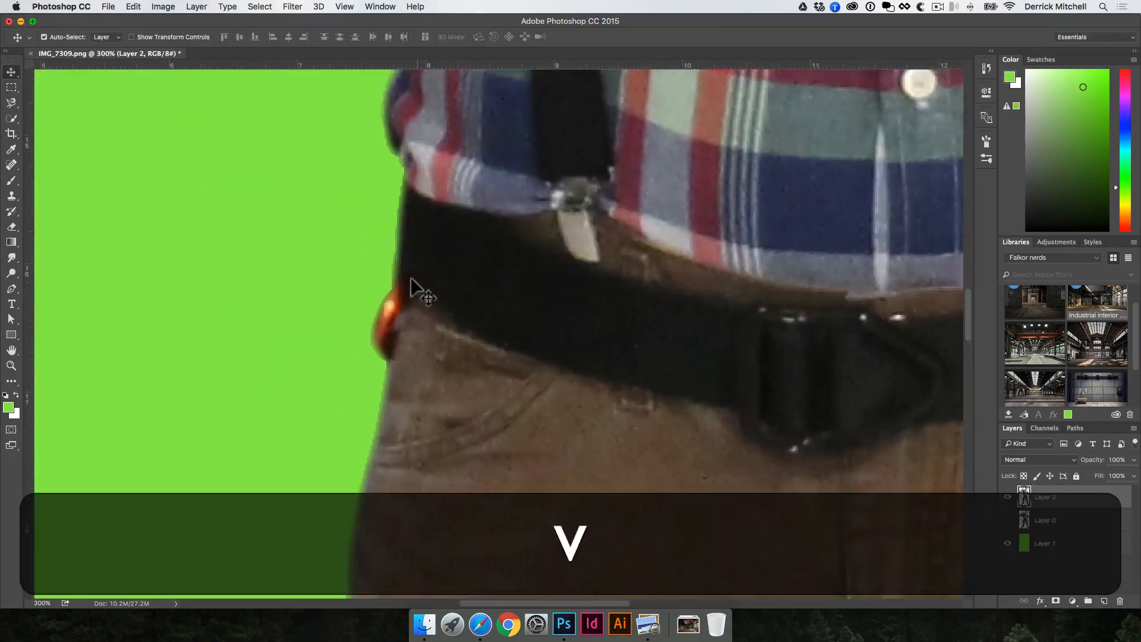
drag(411, 278, 466, 462)
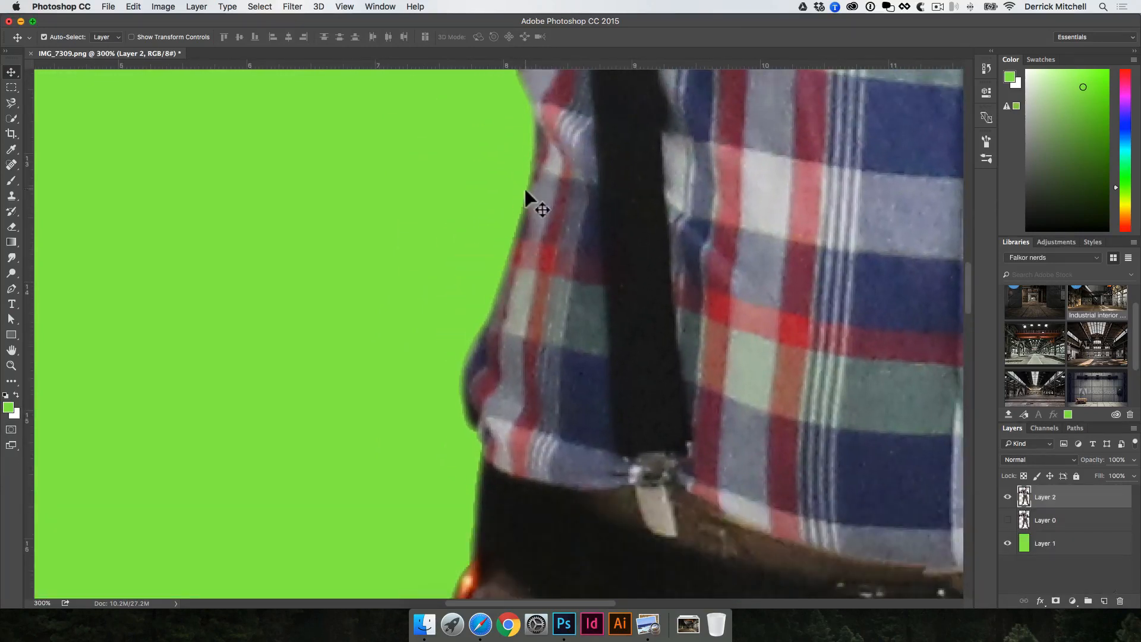
drag(500, 394, 505, 544)
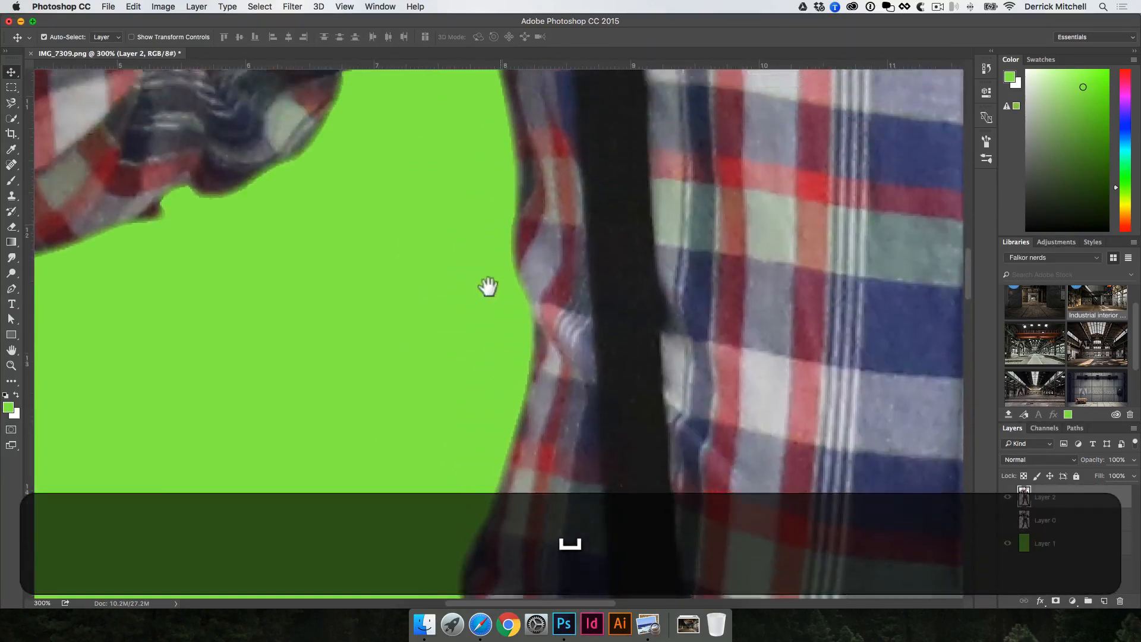
drag(485, 179, 507, 306)
Examine the refined copy's edge around the raised arm, the hand and the rifle.
alt+click(423, 284)
drag(421, 202, 531, 261)
drag(420, 151, 448, 292)
drag(407, 138, 342, 439)
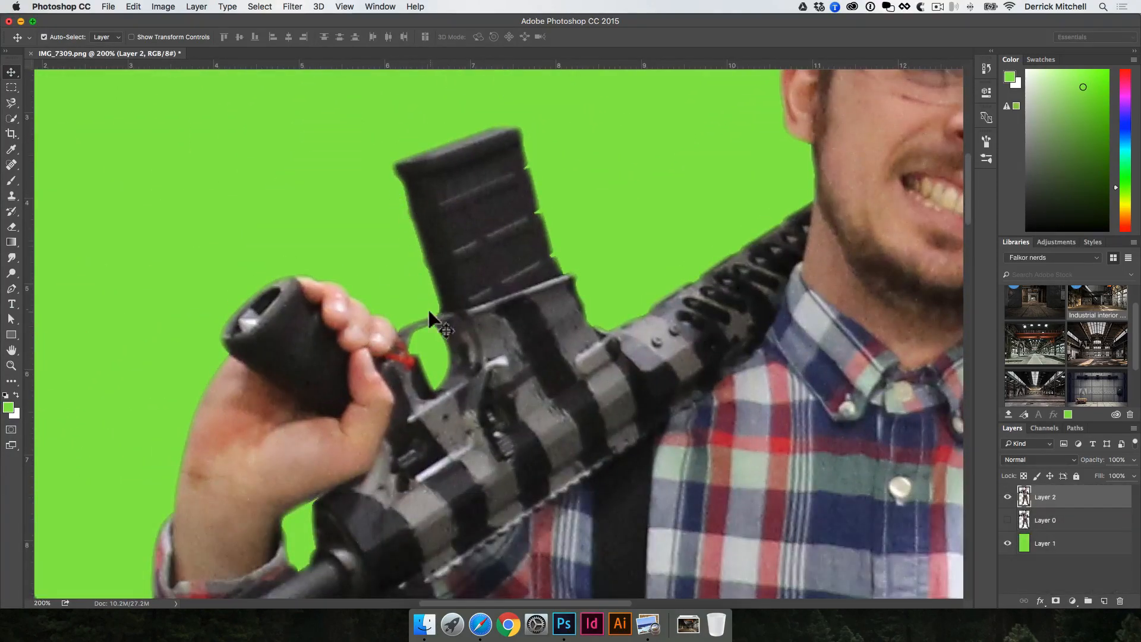
key(space)
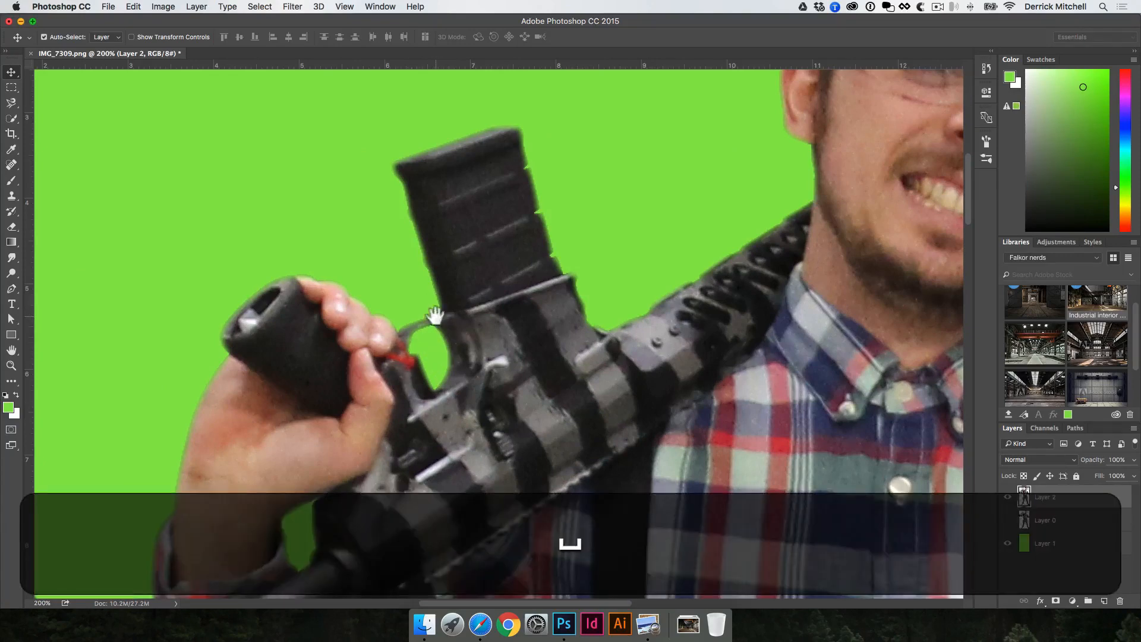
drag(607, 239, 542, 439)
drag(734, 244, 568, 397)
key(space)
drag(648, 279, 552, 119)
Examine the refined copy's edge around the ear and hair at 300% zoom.
key(super+1)
key(v)
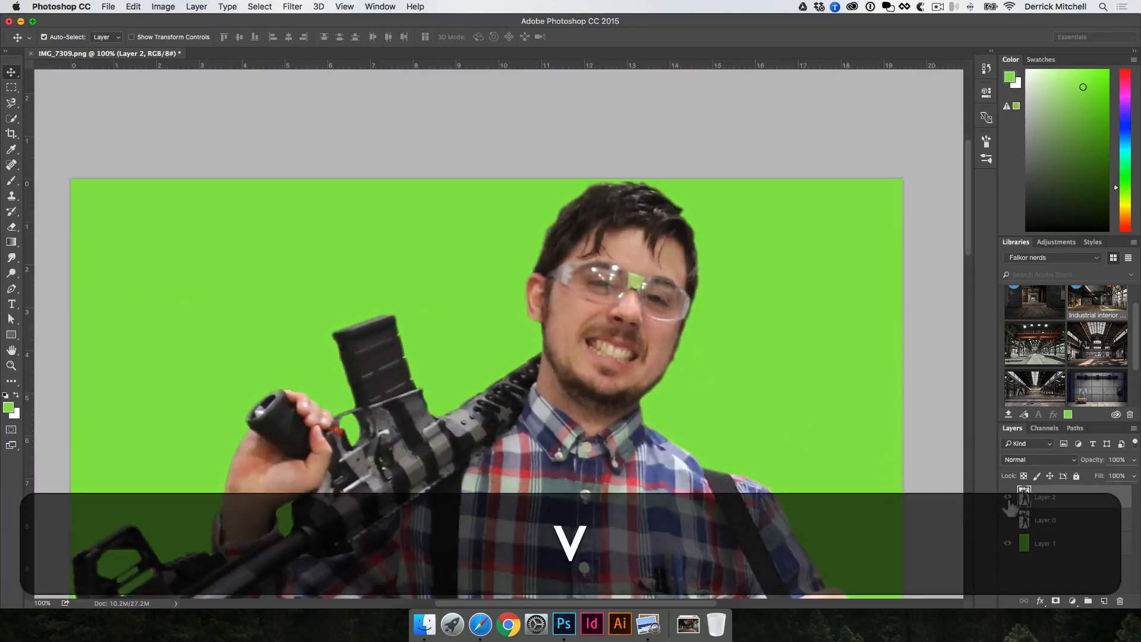
key(space)
super+click(599, 344)
super+click(444, 278)
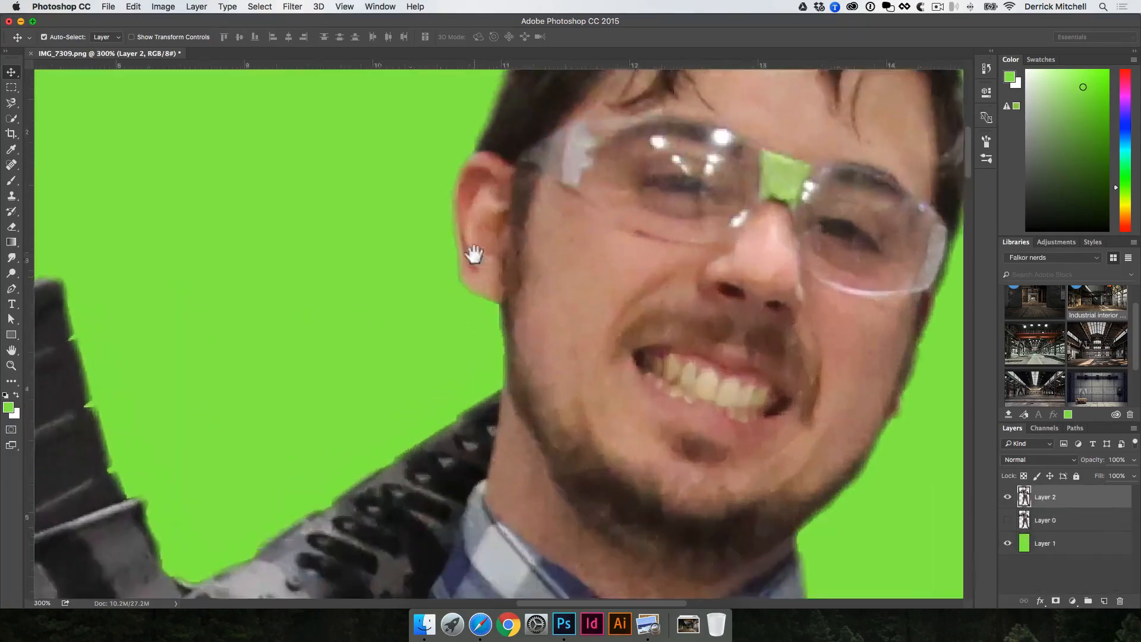
drag(474, 254, 537, 514)
Show Layer 0 in place of Layer 2, make it active, and check its edge around the face and rifle.
click(1006, 520)
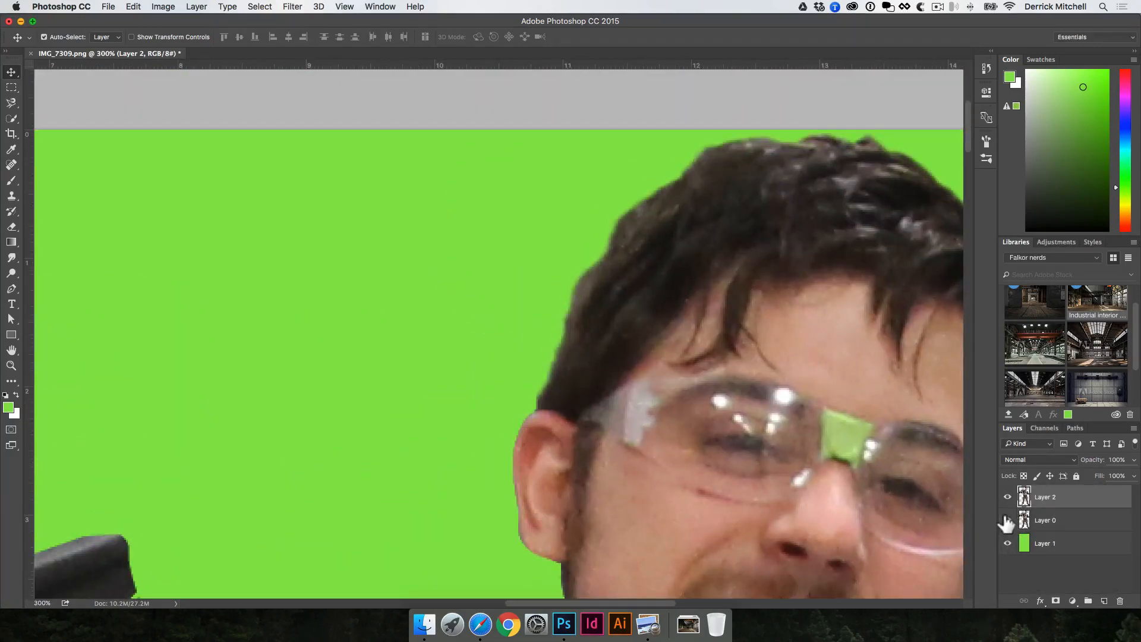
click(1007, 497)
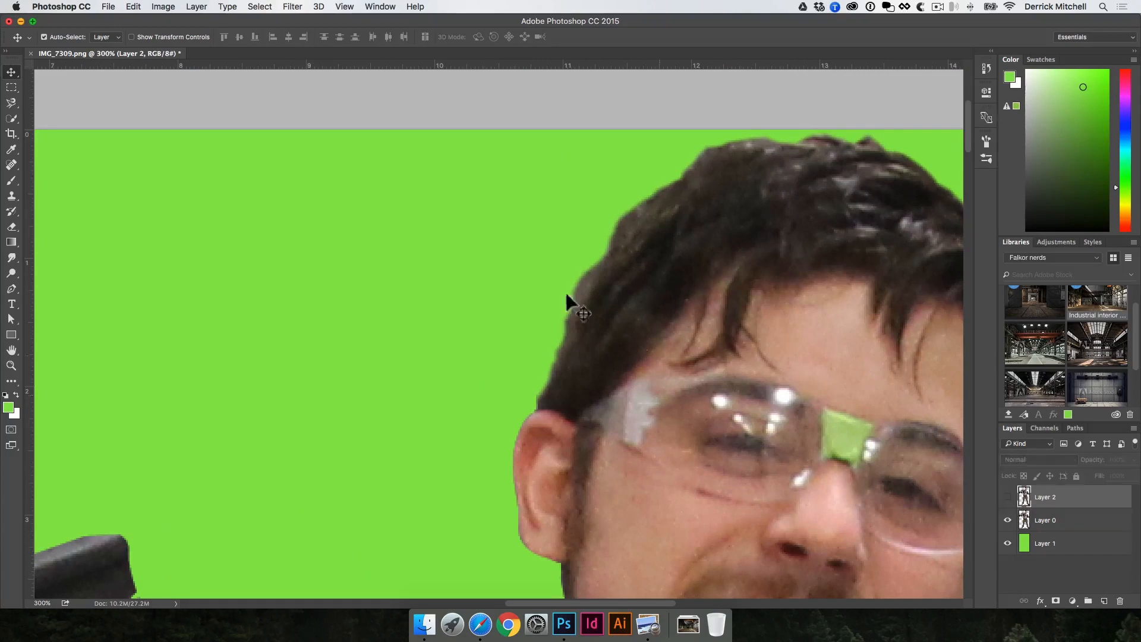
key(space)
drag(537, 448, 551, 300)
drag(546, 353, 552, 256)
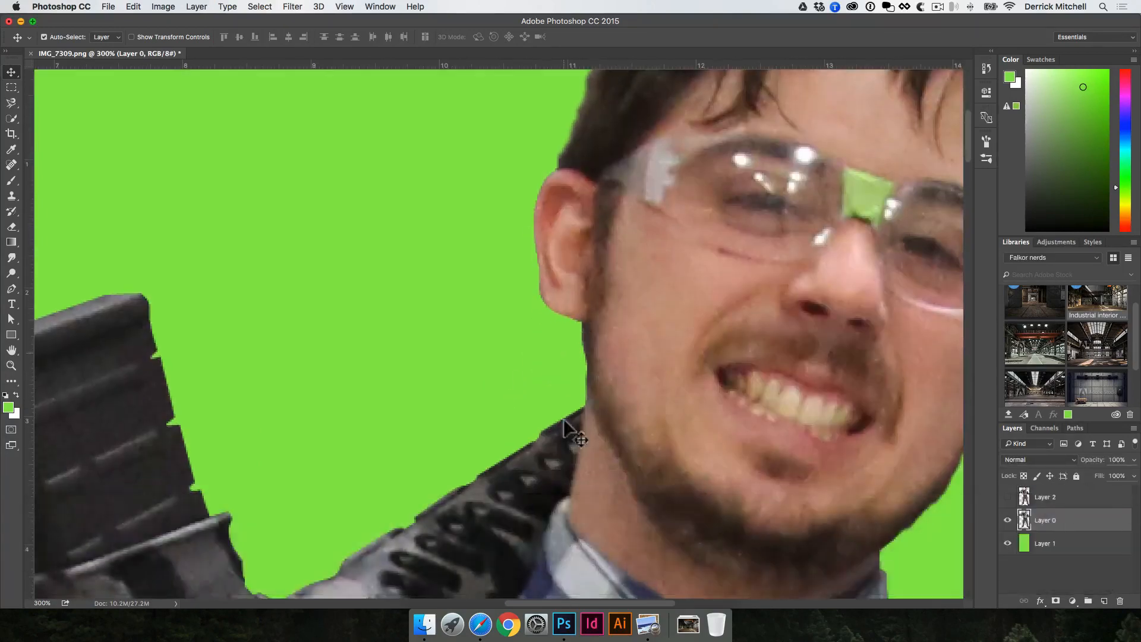
key(space)
drag(374, 392, 437, 349)
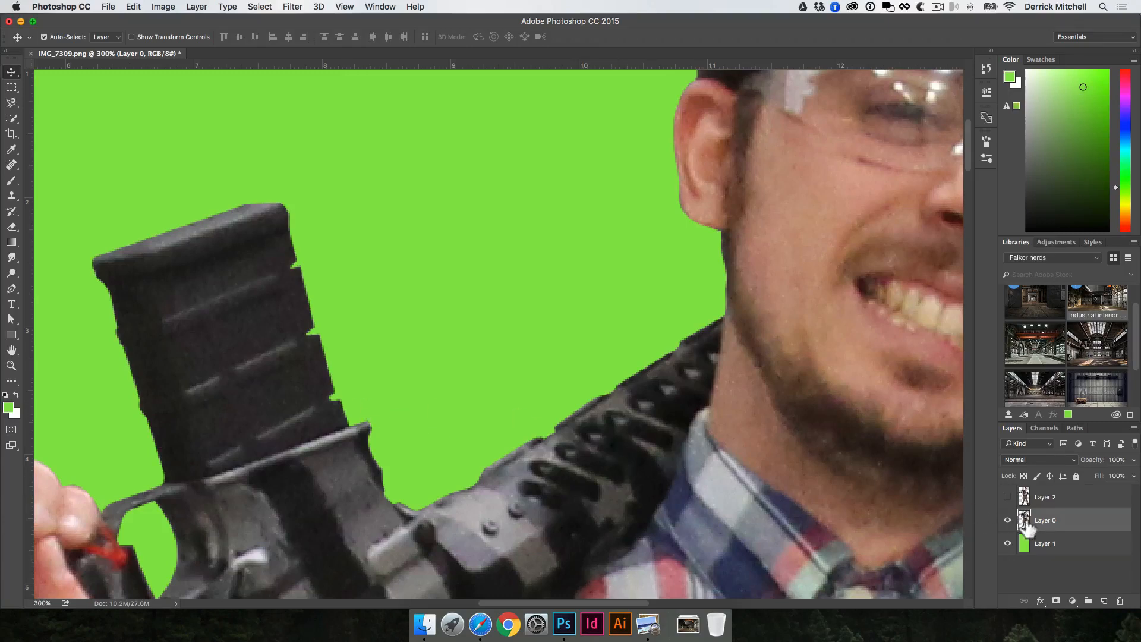
Soften Layer 0's edges around the rifle's magazine and trigger guard using the Blur tool at 85% strength.
click(12, 257)
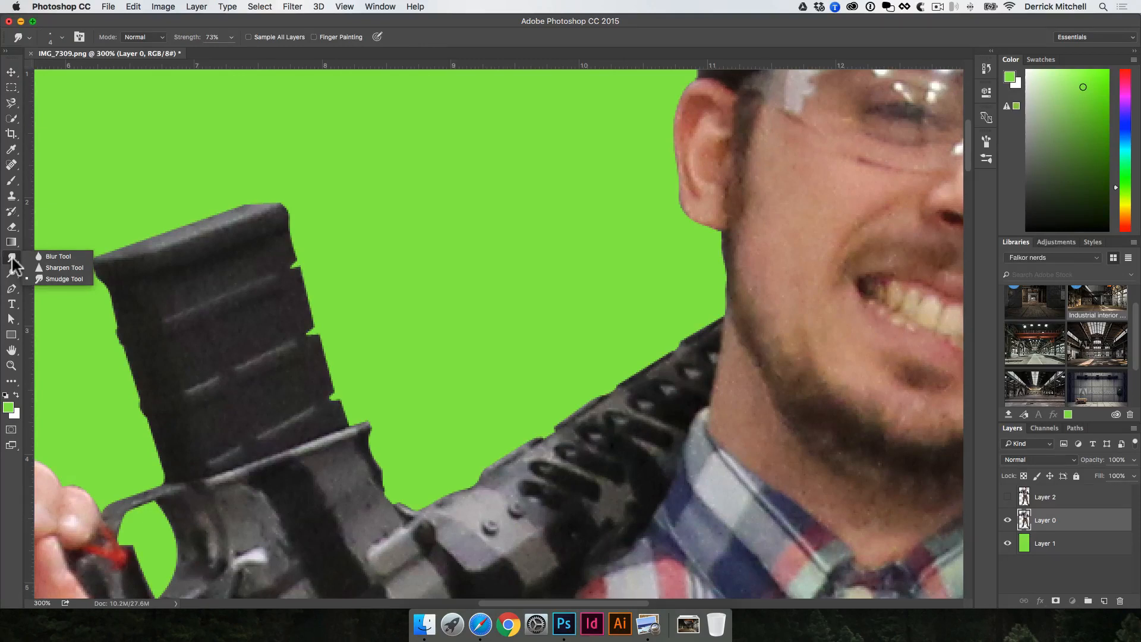
click(53, 255)
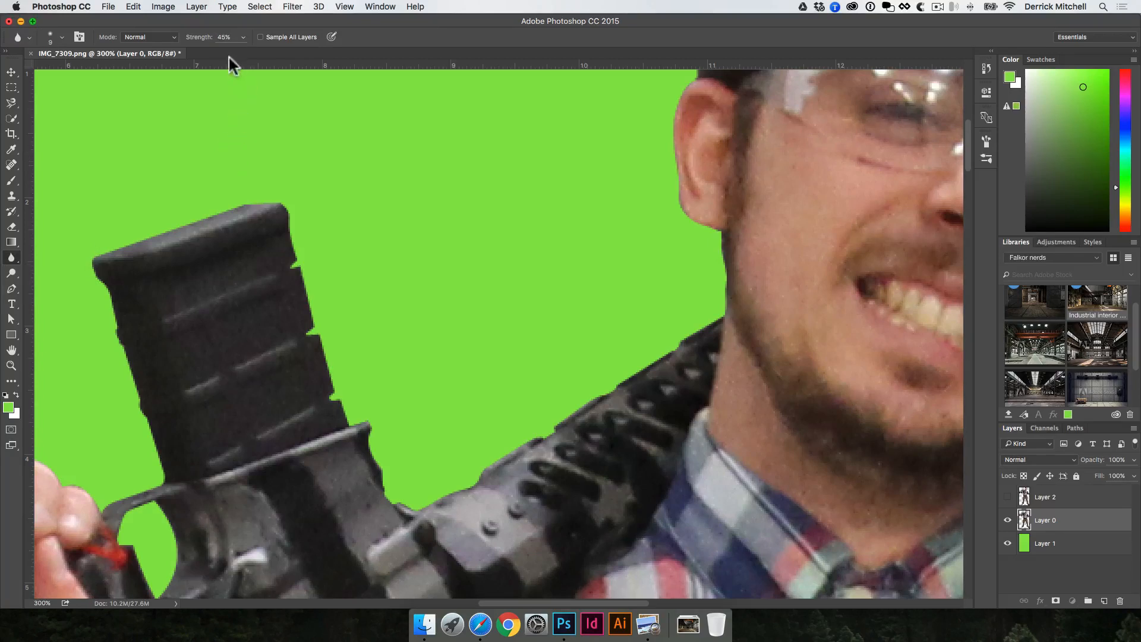
drag(207, 41, 226, 43)
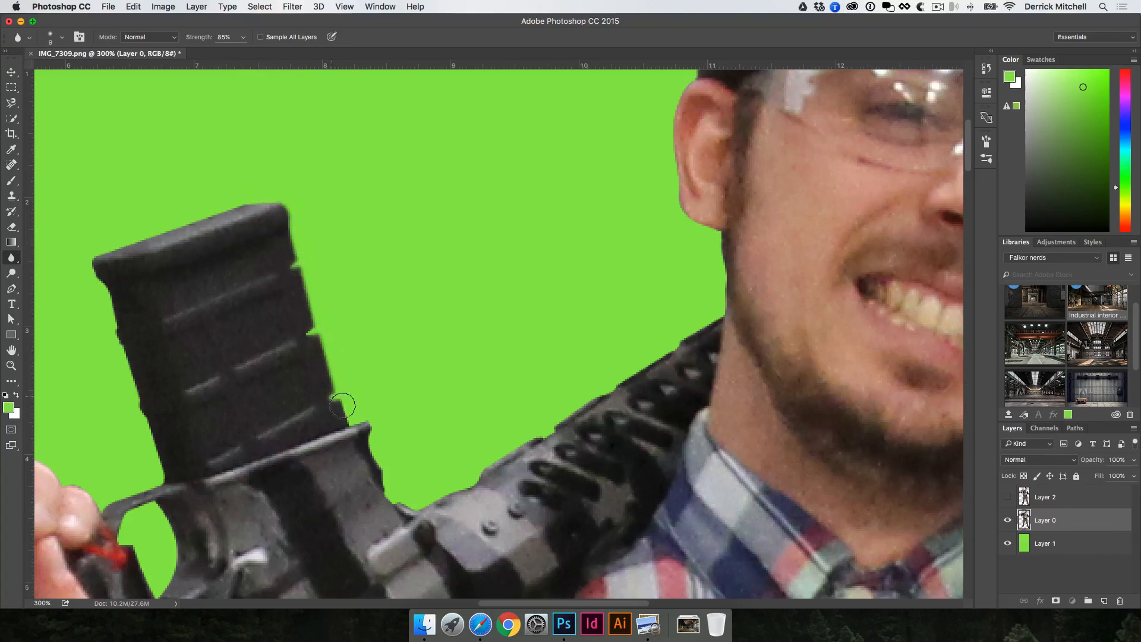
drag(290, 298, 344, 305)
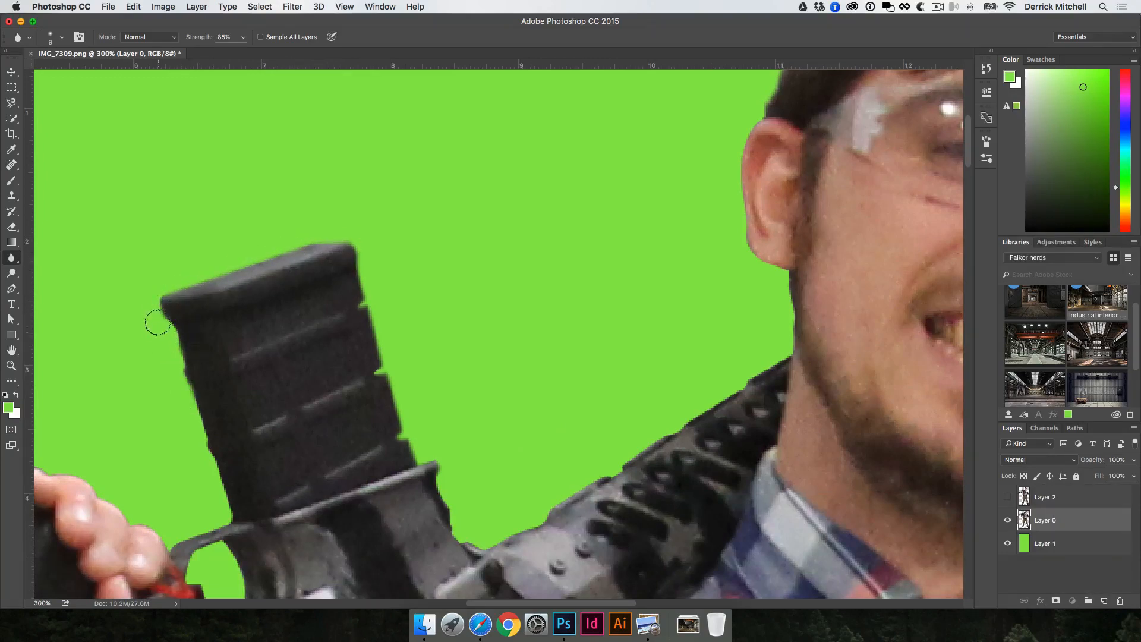
drag(208, 441, 280, 297)
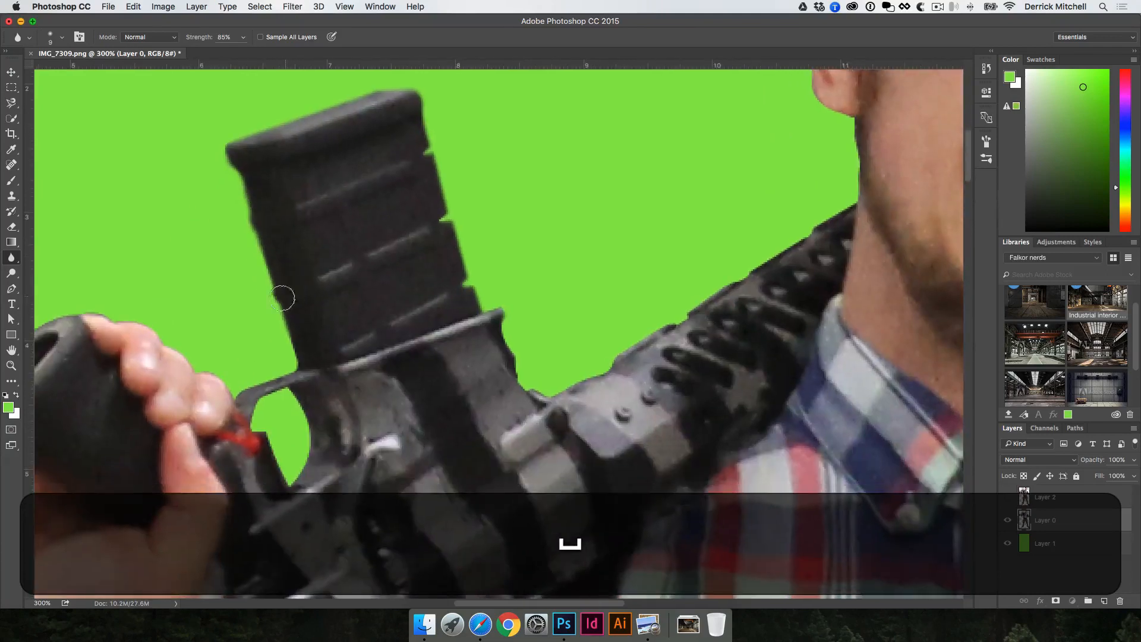
drag(245, 376, 288, 344)
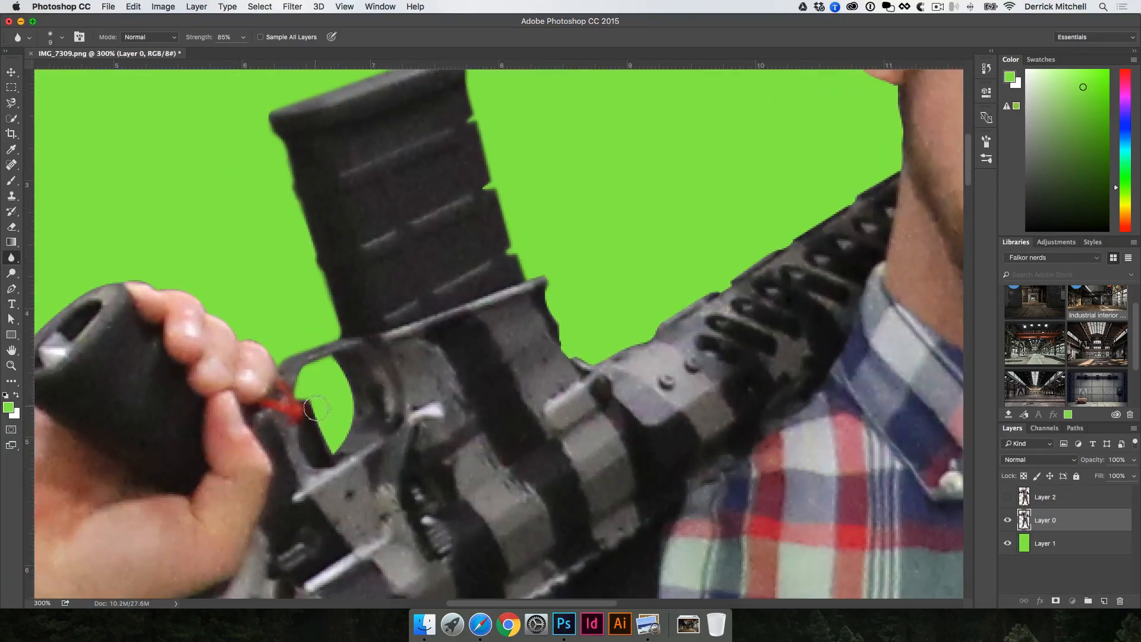
drag(326, 359, 360, 362)
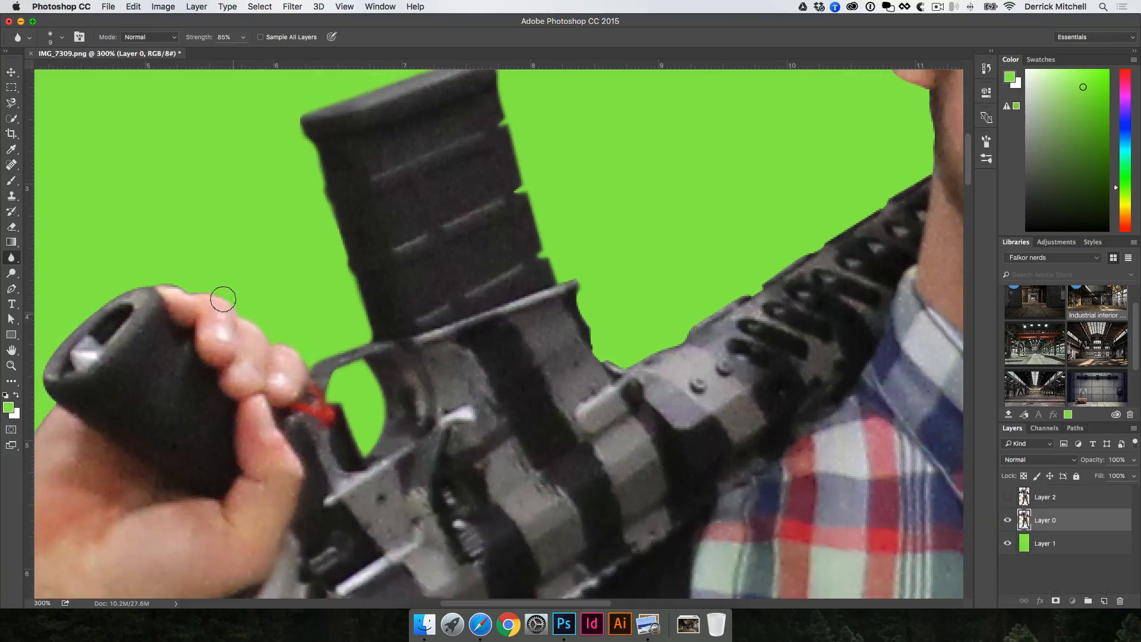
Soften Layer 0's edges around the fingers, pistol grip, wrist and shirt cuff using the Blur tool.
drag(170, 283, 321, 269)
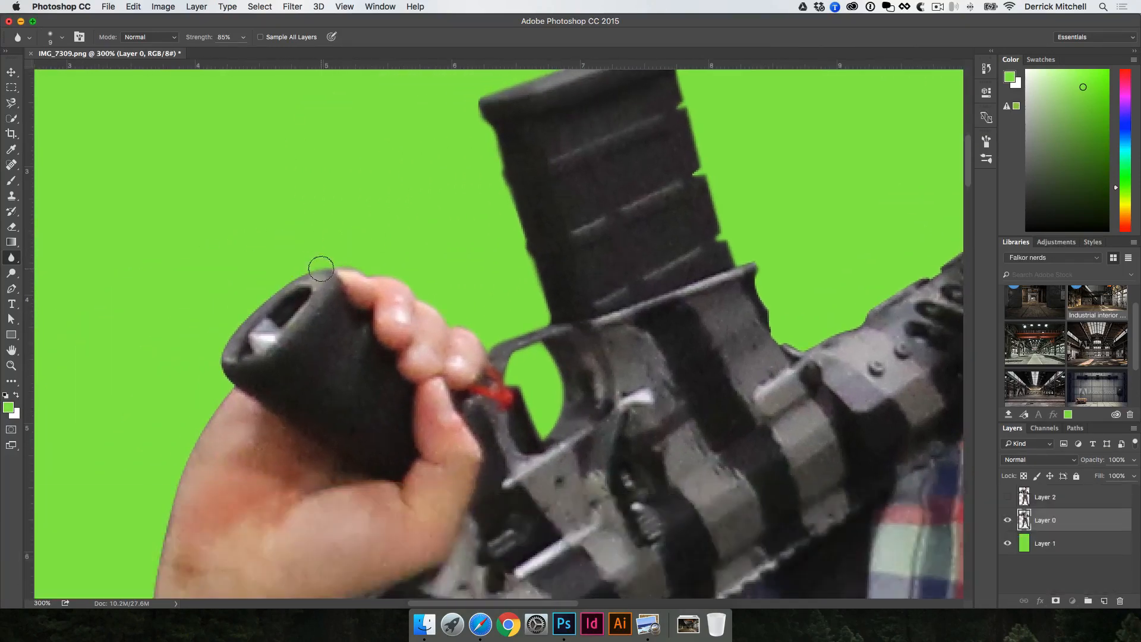
key(super+z)
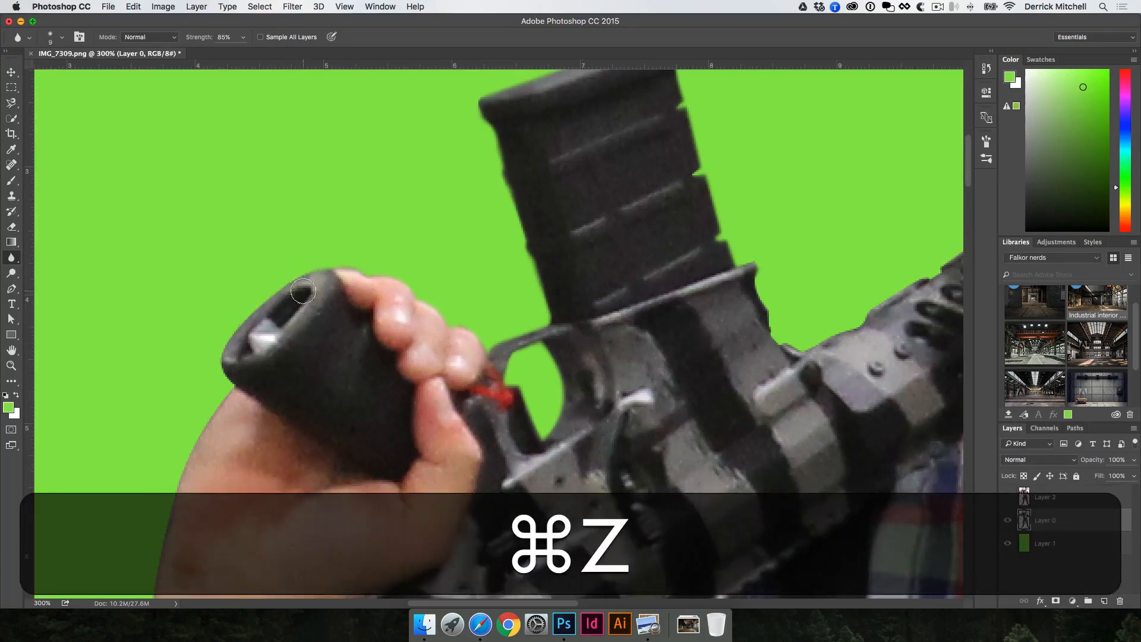
drag(240, 365, 303, 240)
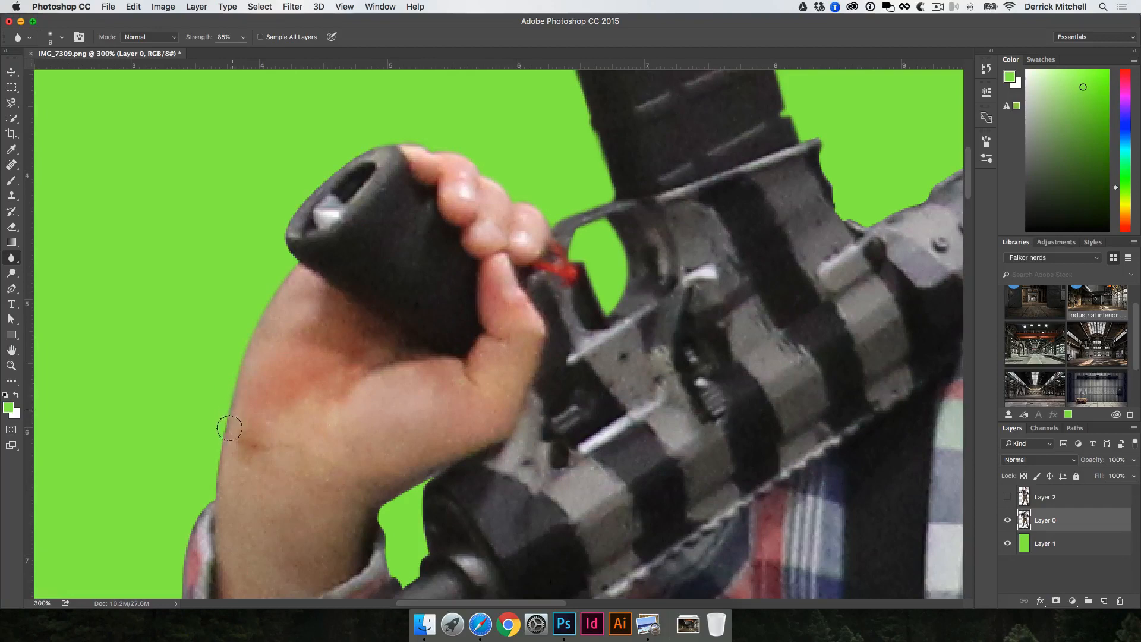
scroll(221, 490, left, 1)
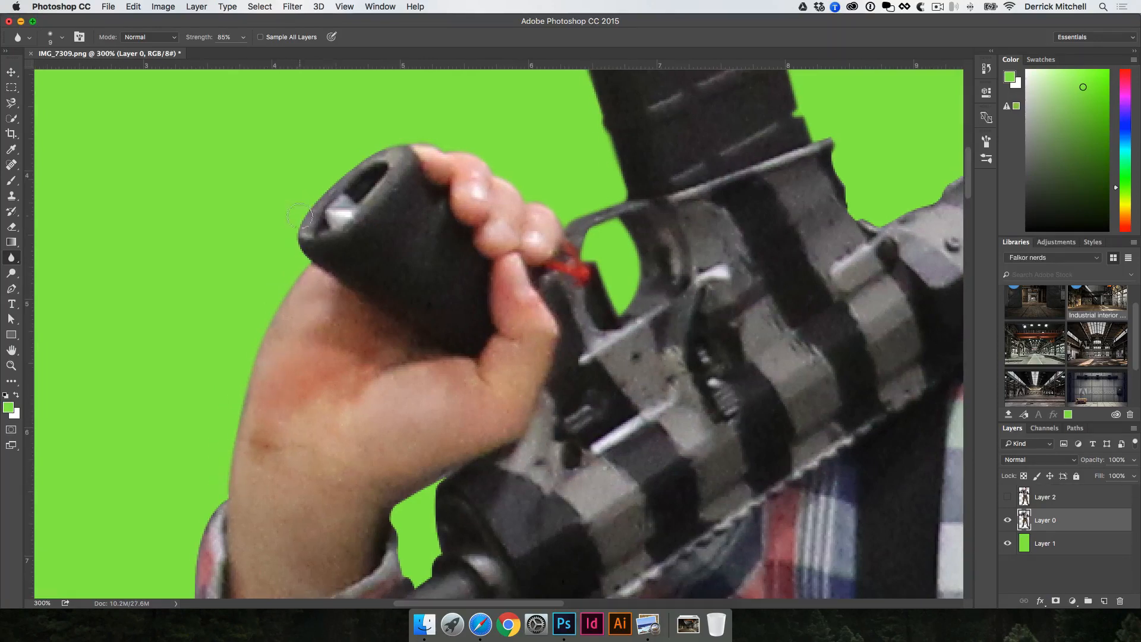
drag(404, 295, 445, 145)
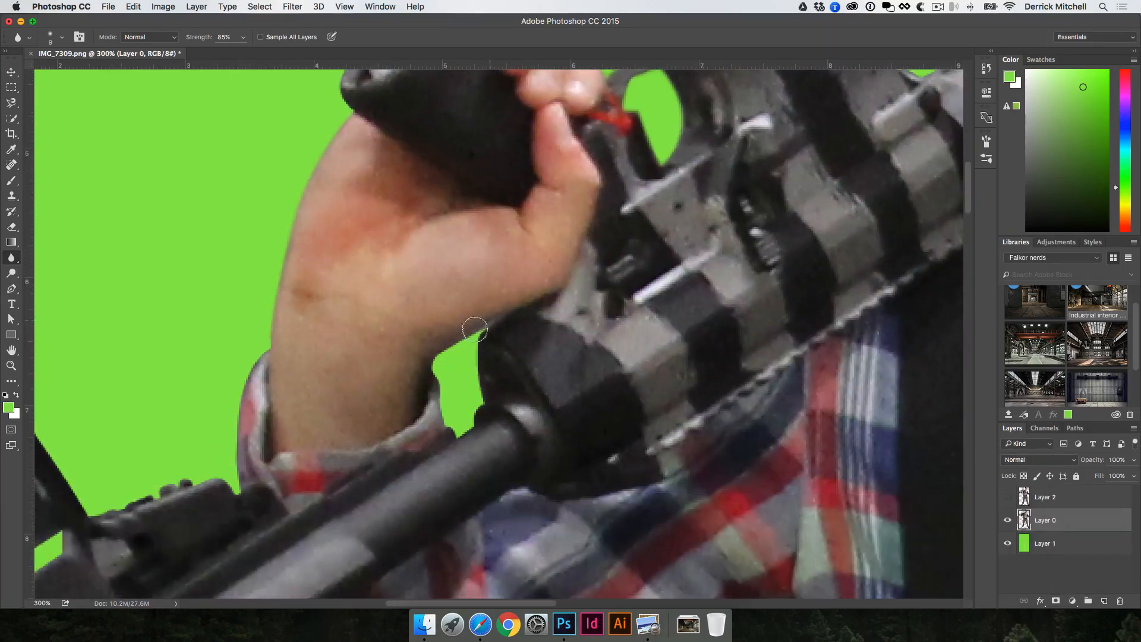
key(space)
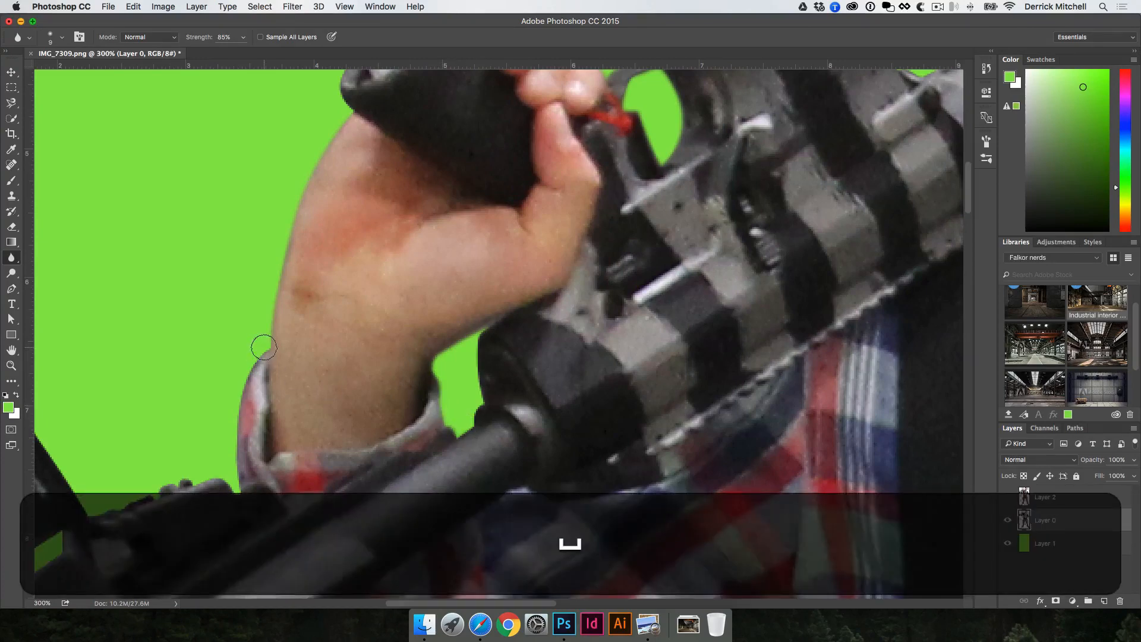
mouse_move(265, 346)
mouse_down()
mouse_move(248, 374)
mouse_move(238, 473)
mouse_up()
Soften Layer 0's edge along the plaid sleeve and elbow below the rifle stock with the Blur tool.
drag(330, 373, 452, 255)
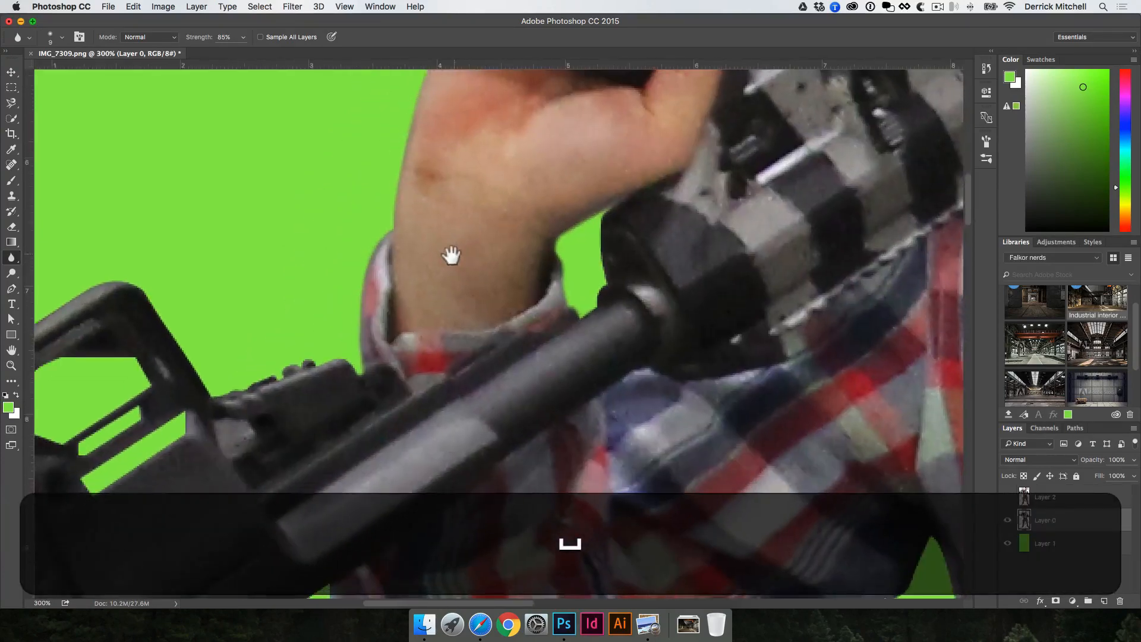
alt+super+click(323, 309)
drag(146, 367, 215, 248)
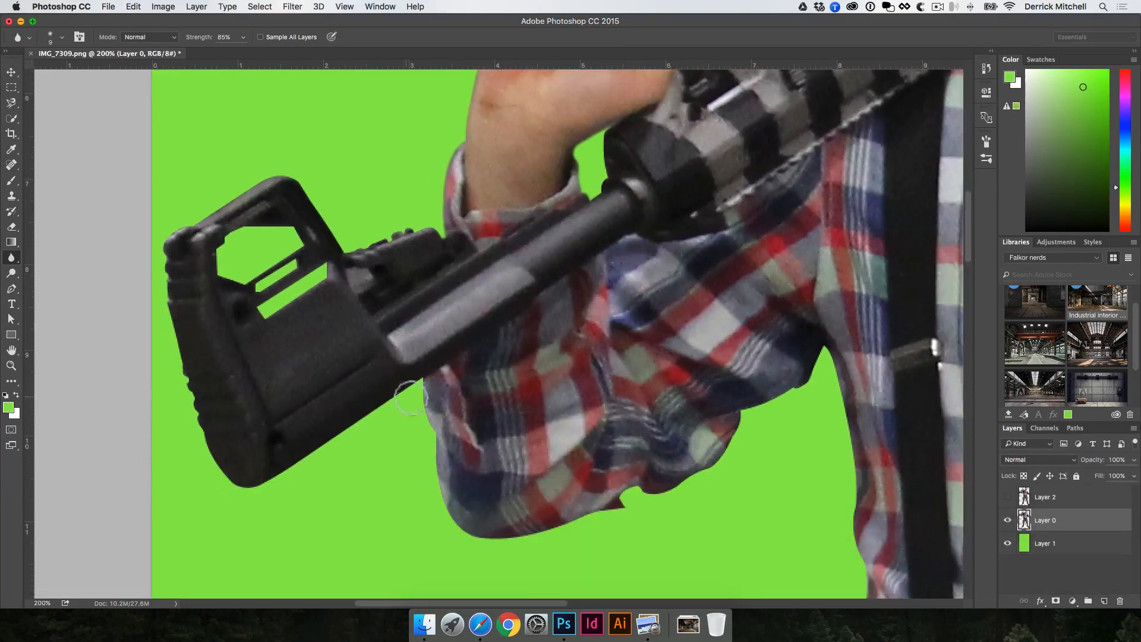
key(super+space)
super+click(401, 410)
mouse_move(421, 387)
mouse_down()
mouse_move(433, 319)
mouse_move(425, 297)
mouse_up()
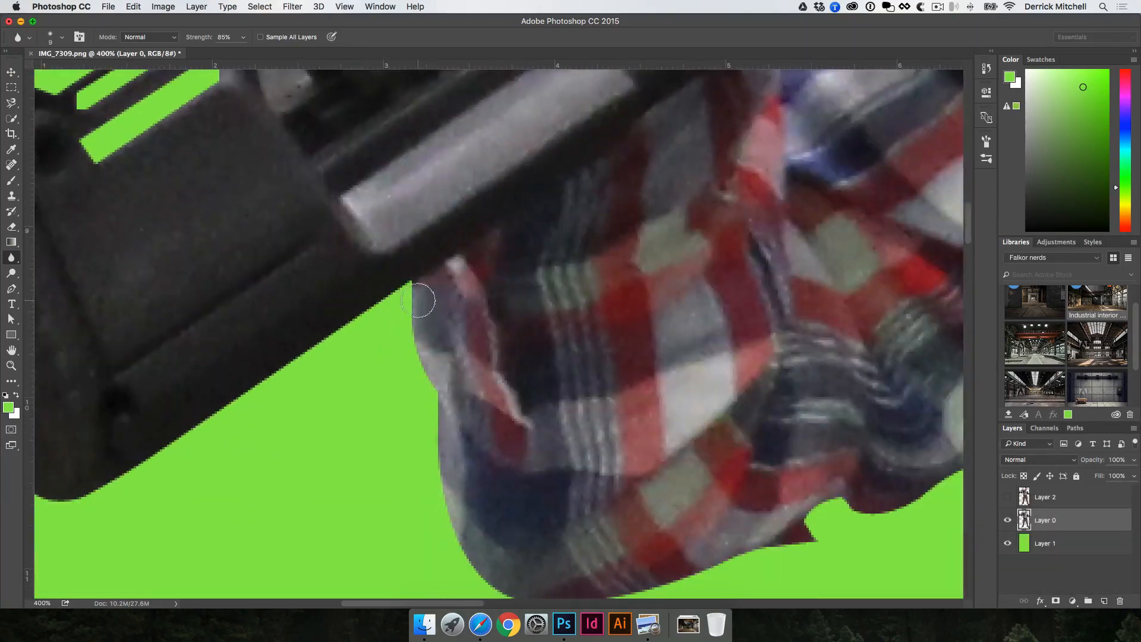
drag(427, 370, 440, 455)
key(space)
drag(483, 404, 470, 232)
mouse_move(453, 387)
mouse_down()
mouse_move(498, 424)
mouse_move(541, 433)
mouse_move(622, 420)
mouse_move(770, 363)
mouse_move(815, 361)
mouse_move(810, 330)
mouse_move(853, 319)
mouse_move(721, 374)
mouse_up()
Blur Layer 0's edge along the sleeve's underside, around the armpit gap and down the upper torso.
key(space)
key(space)
drag(777, 351, 674, 430)
key(space)
mouse_move(770, 287)
mouse_down()
mouse_move(599, 387)
mouse_move(716, 331)
mouse_move(757, 257)
mouse_move(783, 298)
mouse_up()
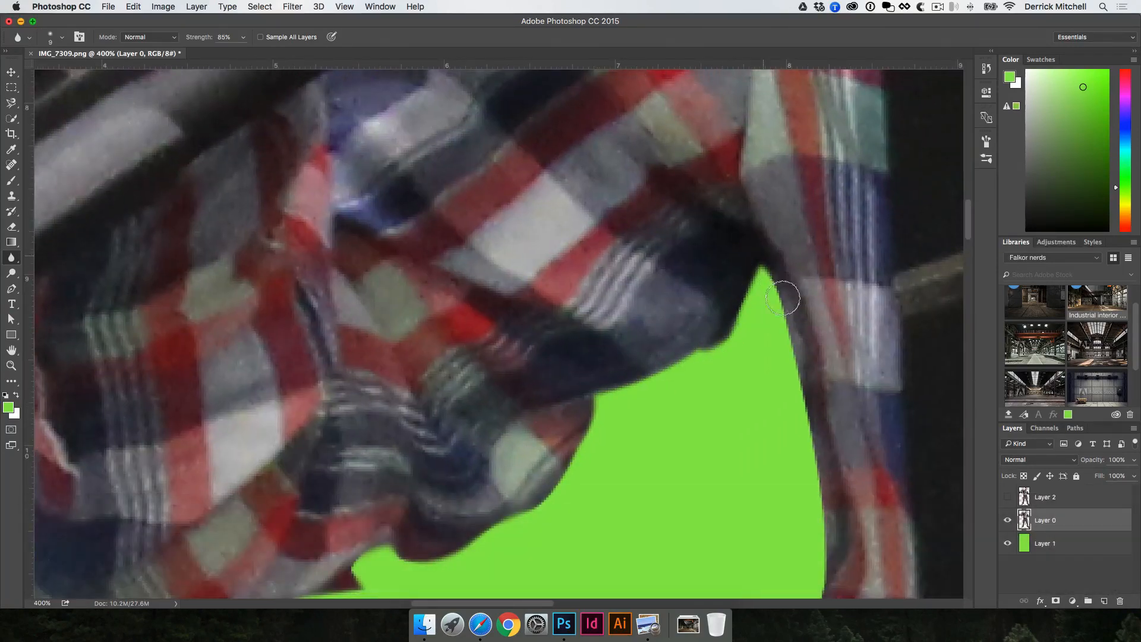
key(space)
mouse_move(725, 398)
mouse_down()
mouse_move(705, 362)
mouse_move(706, 189)
mouse_move(737, 346)
mouse_up()
mouse_move(730, 148)
mouse_down()
mouse_move(751, 289)
mouse_move(741, 382)
mouse_move(769, 411)
mouse_up()
Soften Layer 0's edge down the lower side of the shirt to the bulge above its hem.
key(space)
mouse_move(685, 405)
mouse_down()
mouse_move(769, 406)
mouse_move(565, 209)
mouse_up()
mouse_move(721, 204)
mouse_down()
mouse_move(721, 349)
mouse_move(680, 301)
mouse_move(683, 249)
mouse_up()
key(space)
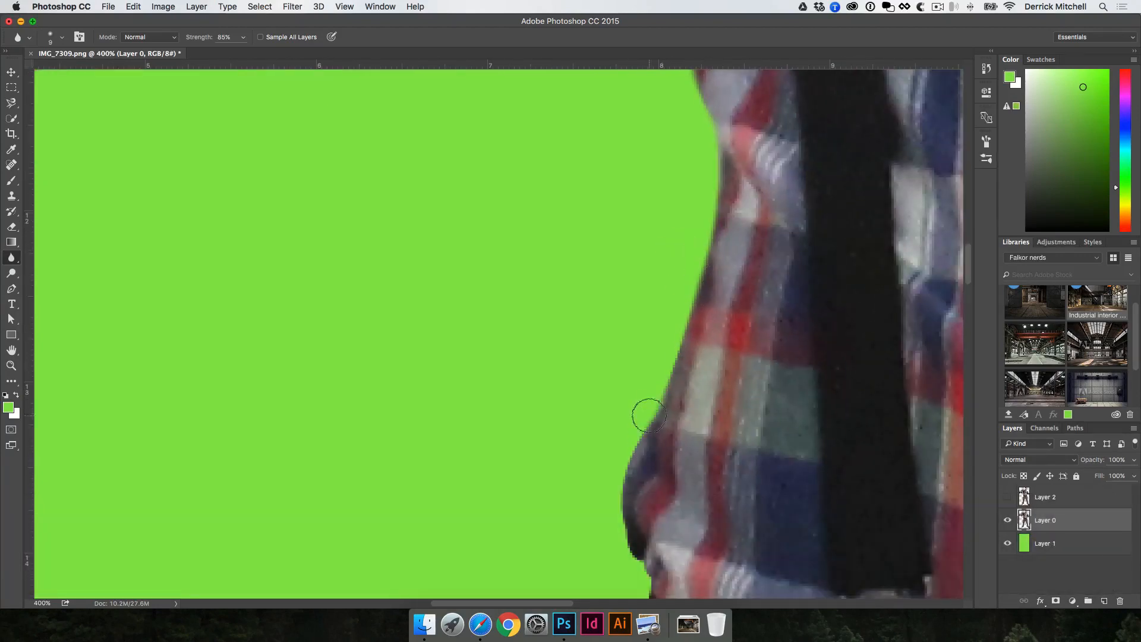
mouse_move(668, 368)
mouse_down()
mouse_move(644, 408)
mouse_move(632, 535)
mouse_up()
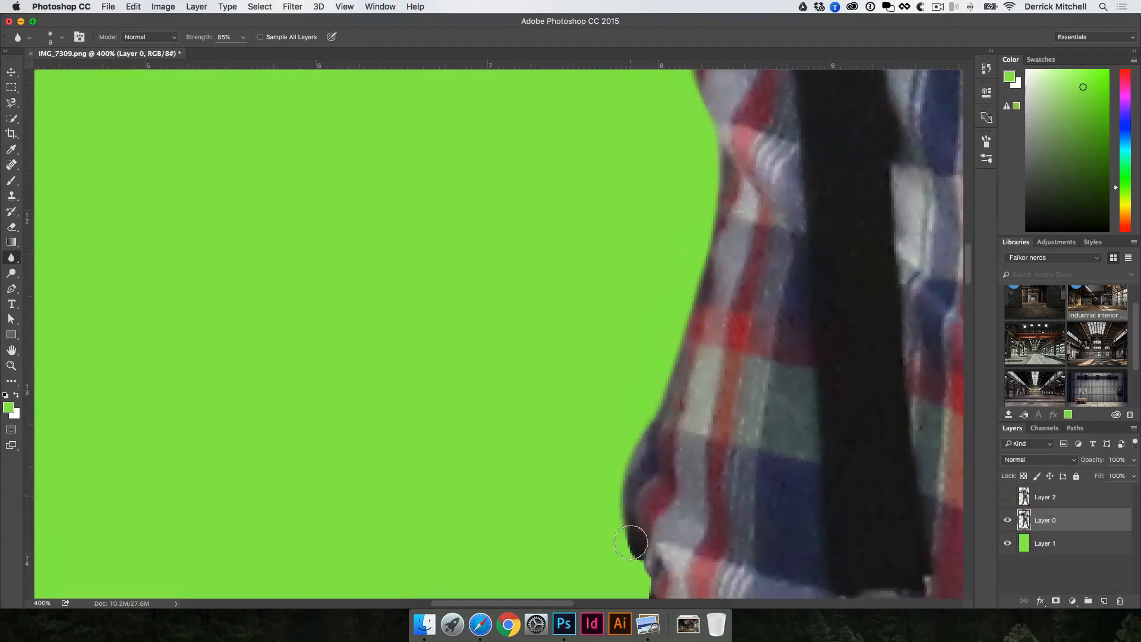
Try to blur the edge around the orange object at the belt with Layer 1 active.
key(space)
drag(577, 378, 573, 272)
key(space)
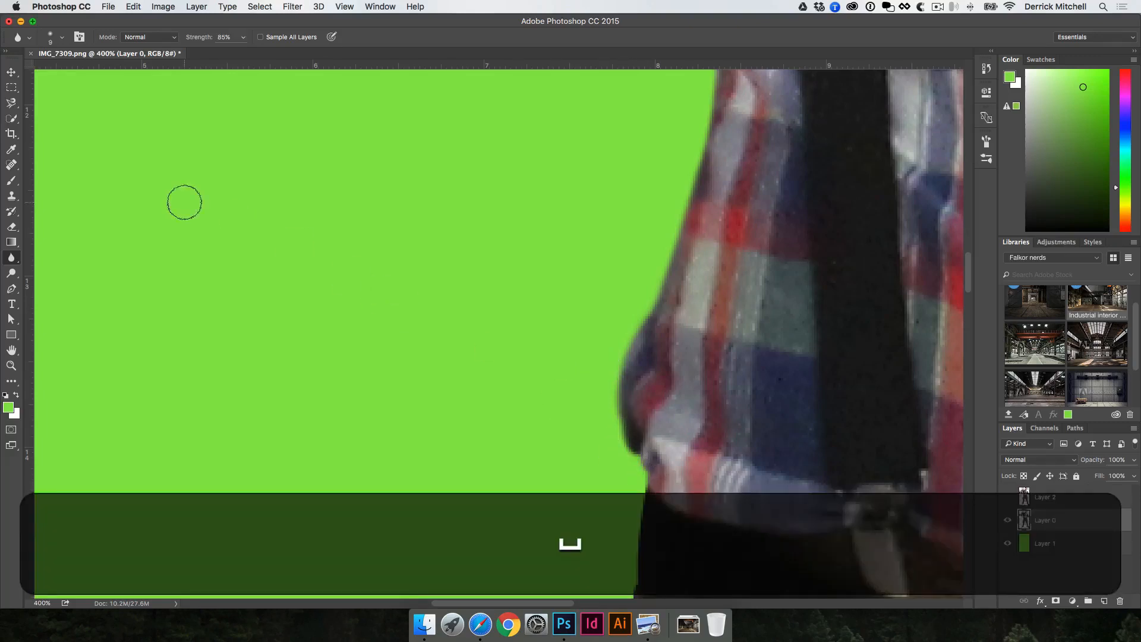
mouse_move(461, 338)
mouse_down()
mouse_move(466, 153)
mouse_move(473, 165)
mouse_up()
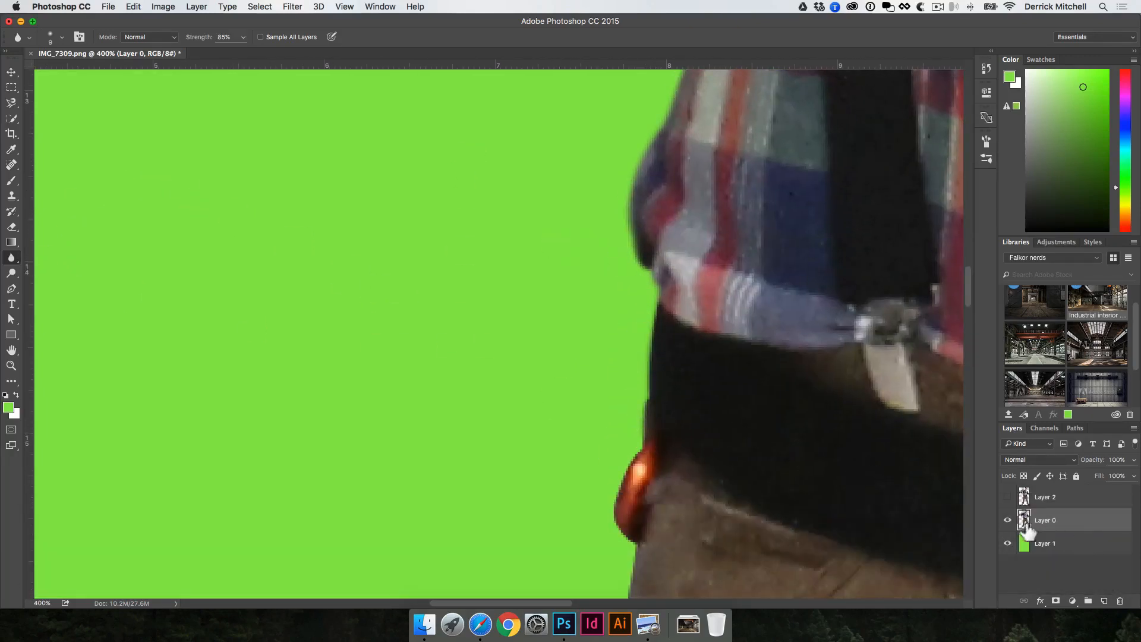
key(space)
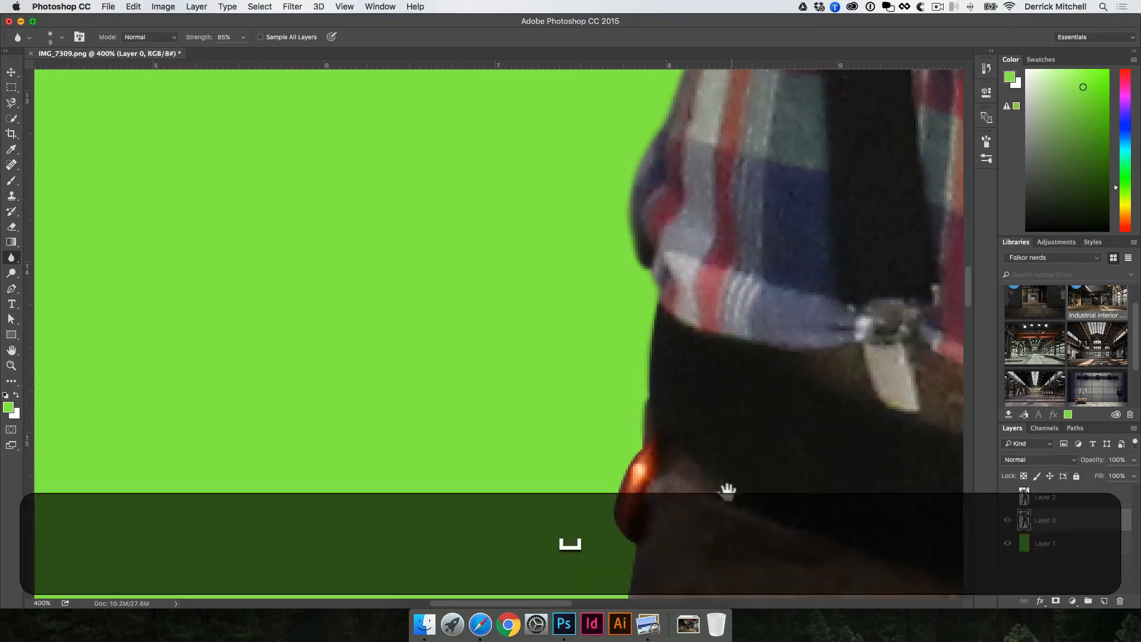
drag(726, 489, 725, 408)
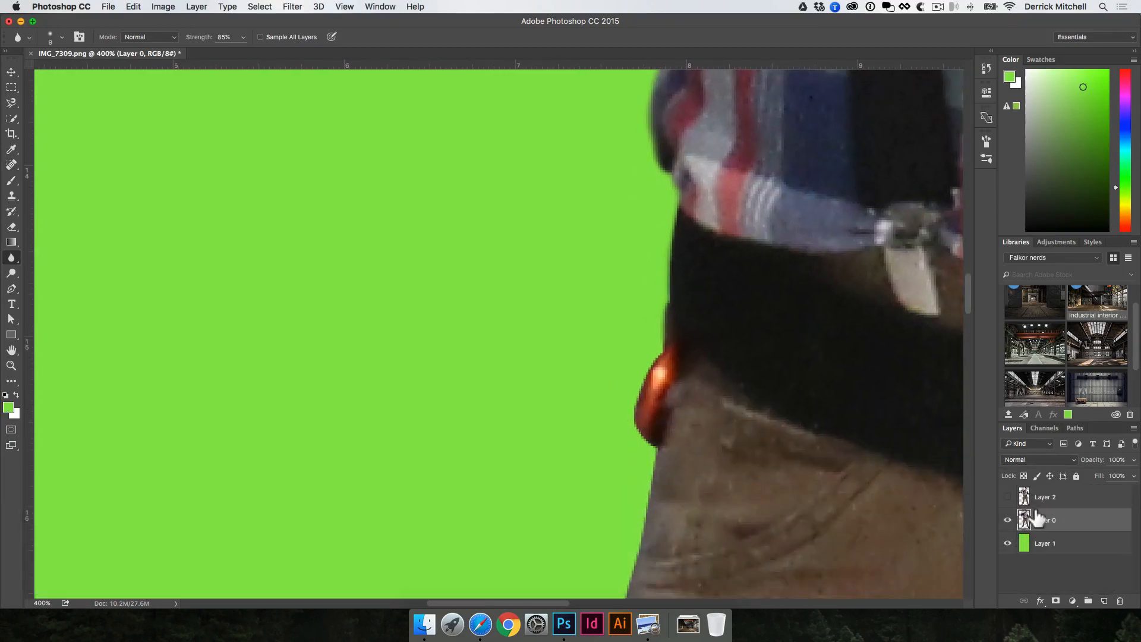
click(1048, 548)
drag(600, 404, 635, 421)
drag(664, 353, 652, 384)
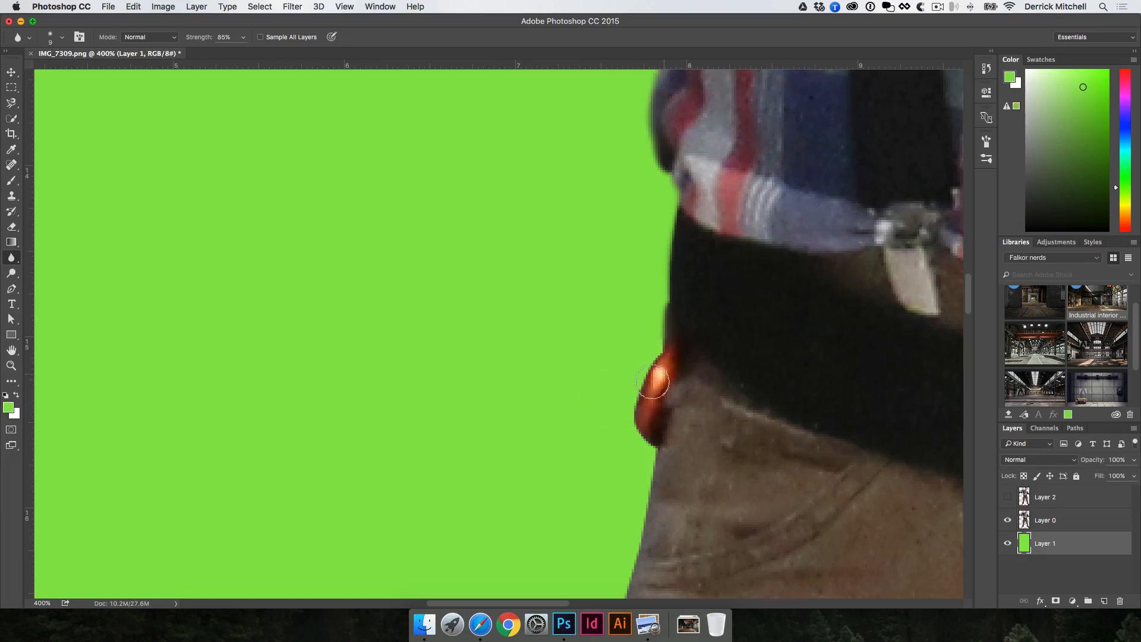
Make Layer 0 active and soften its edge beside the belt with the Blur tool.
click(1054, 523)
key(space)
drag(613, 451, 626, 354)
mouse_move(680, 226)
mouse_down()
mouse_move(654, 298)
mouse_move(657, 331)
mouse_up()
Switch to the Move tool and review the whole cutout from head to shoes at 50% zoom.
alt+super+click(680, 349)
key(v)
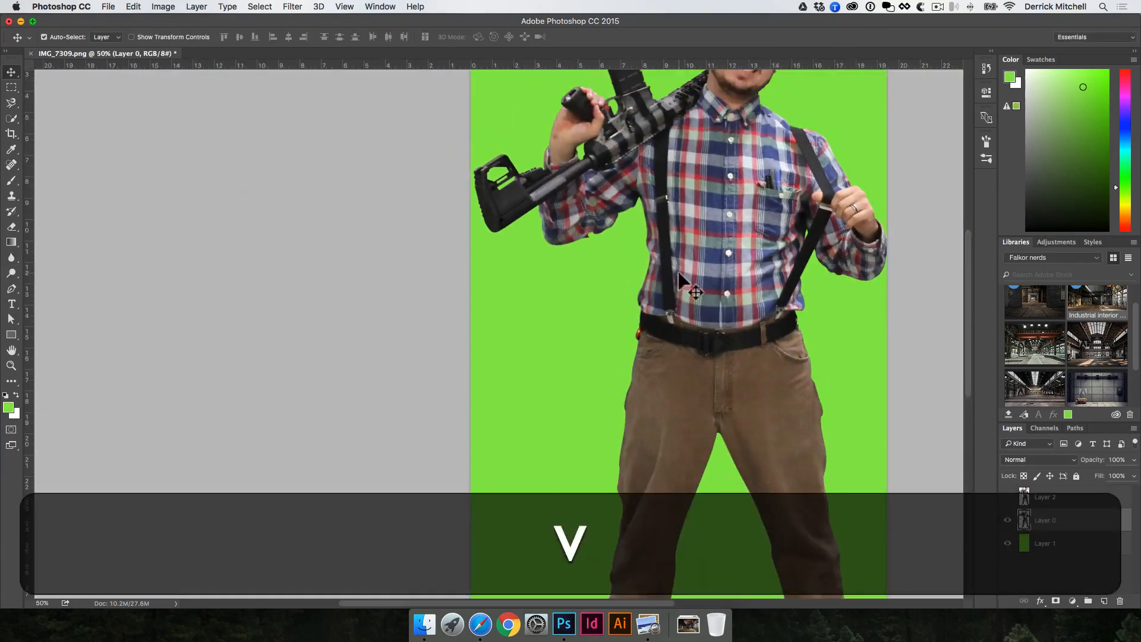
key(space)
drag(680, 279, 598, 377)
key(v)
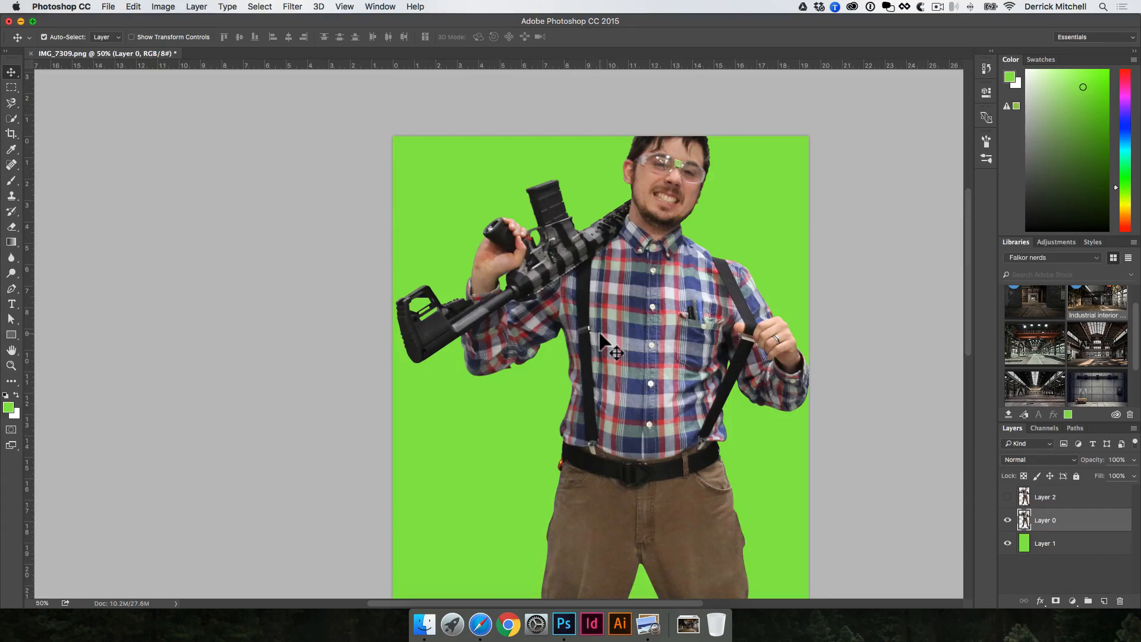
scroll(608, 386, down, 10)
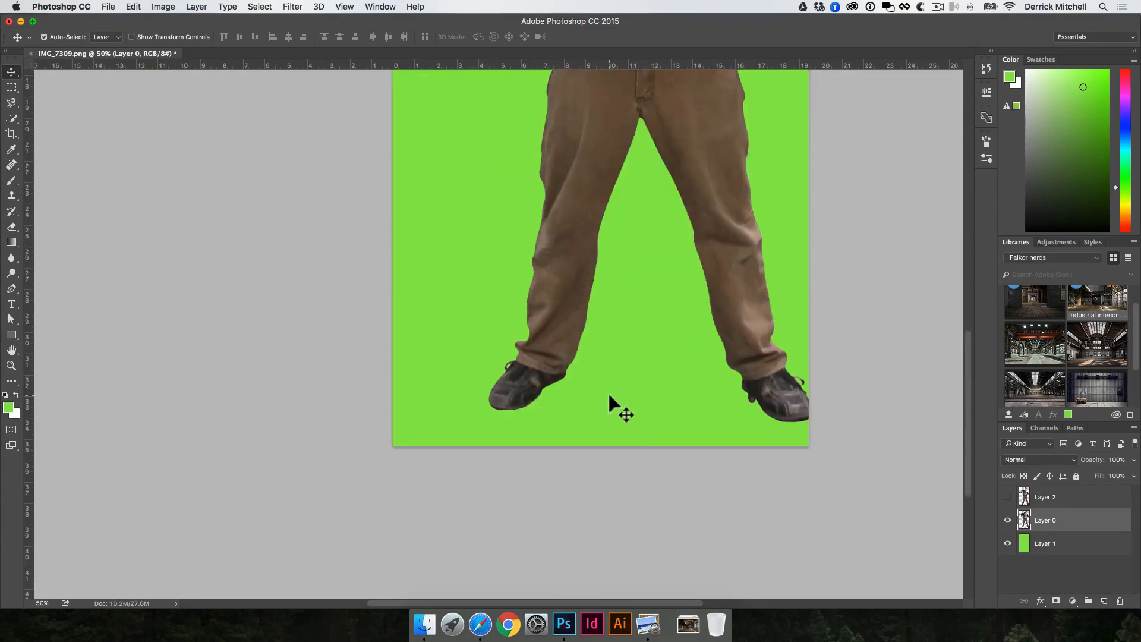
scroll(607, 391, up, 5)
scroll(609, 393, up, 8)
scroll(608, 394, right, 1)
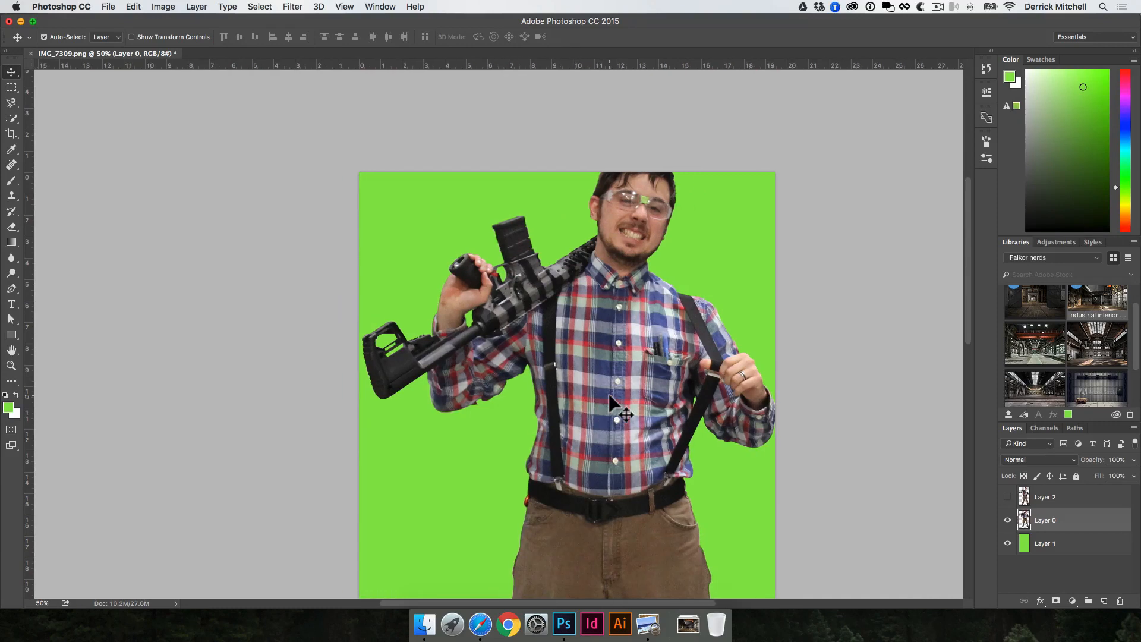